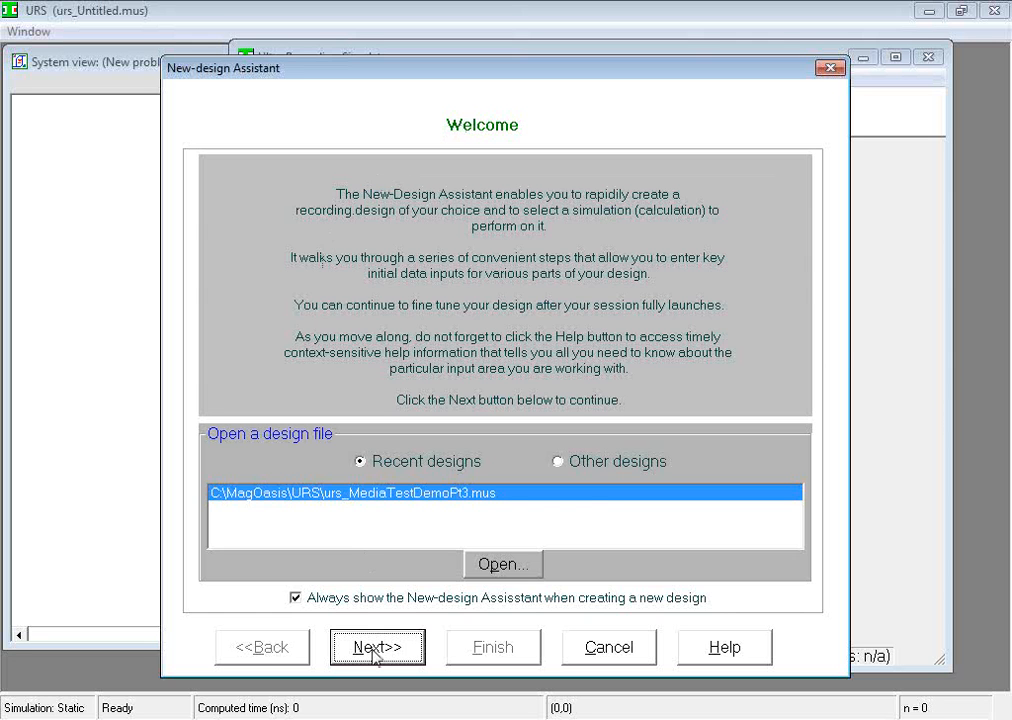
Start a new design configured as Classic perpendicular recording without underlayer, with the Writing simulation type and Quasi-Static solver
left_click(375, 648)
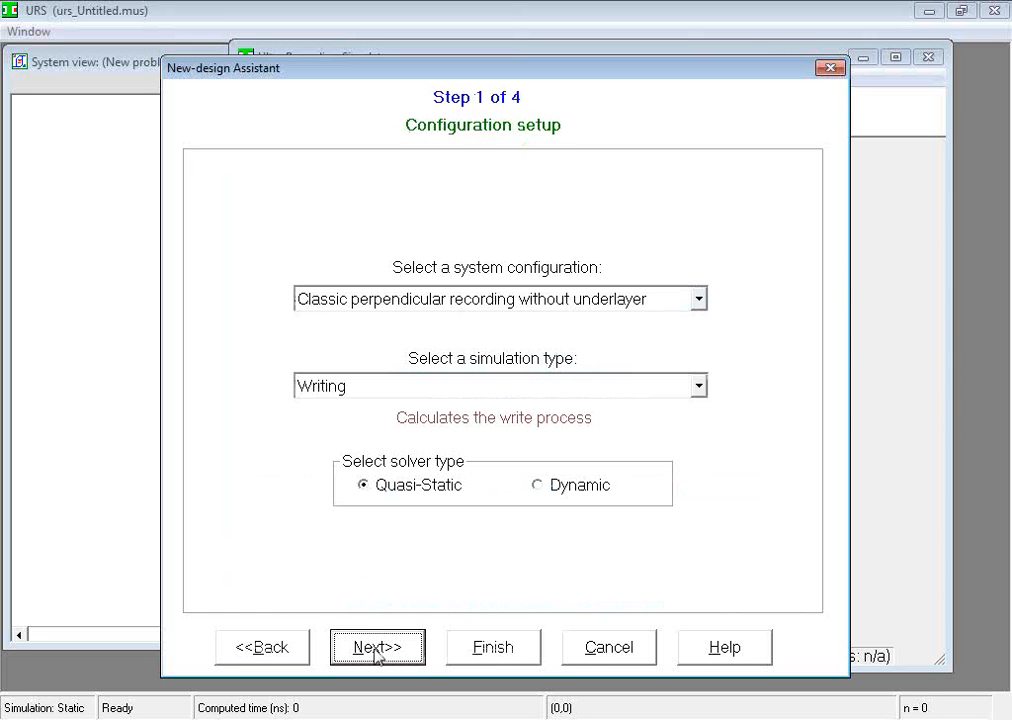
left_click(698, 300)
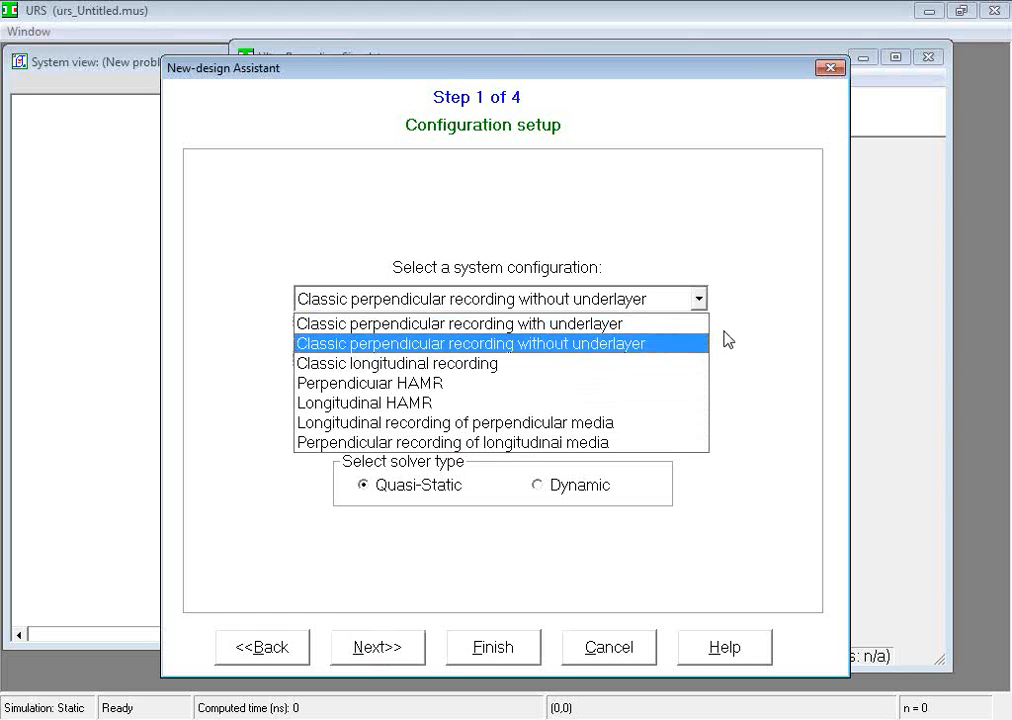
left_click(724, 340)
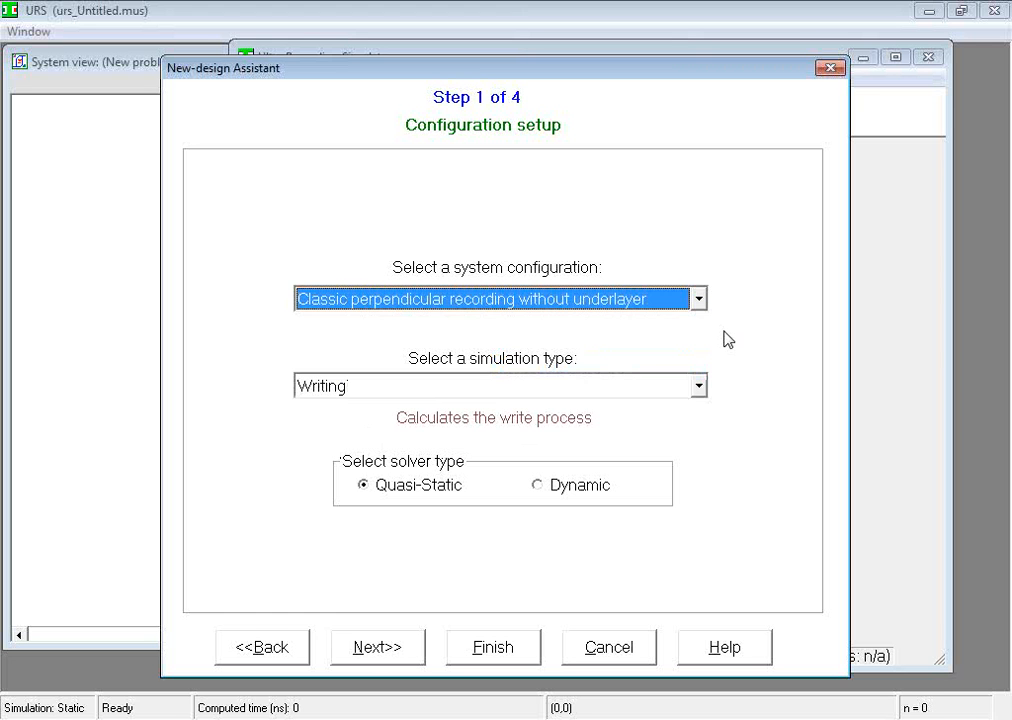
left_click(699, 386)
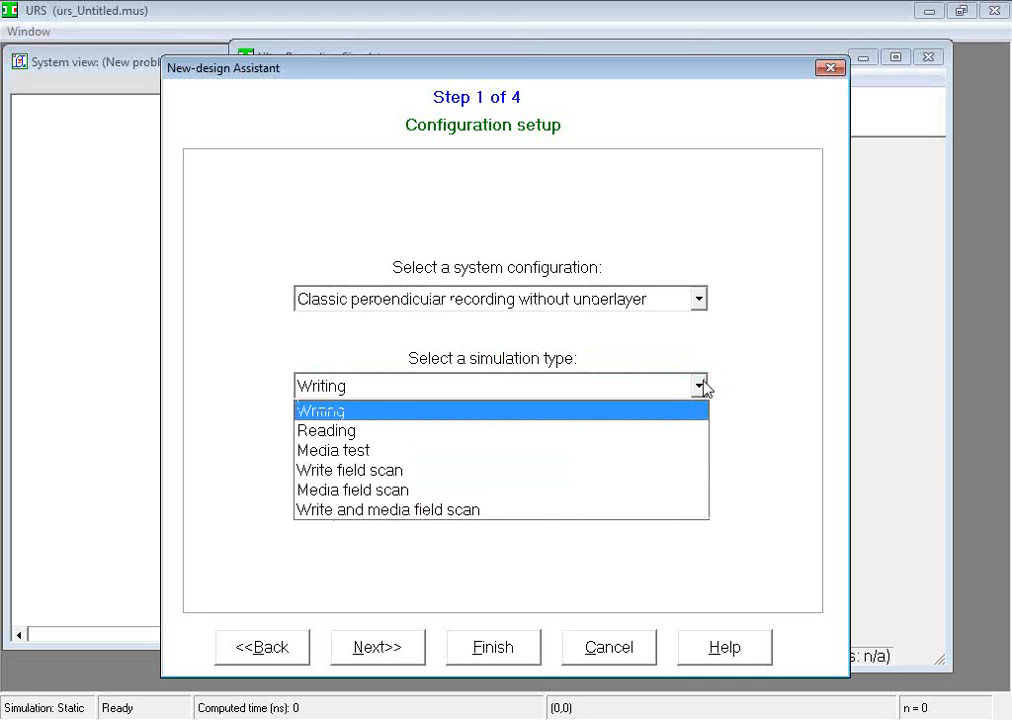
left_click(725, 389)
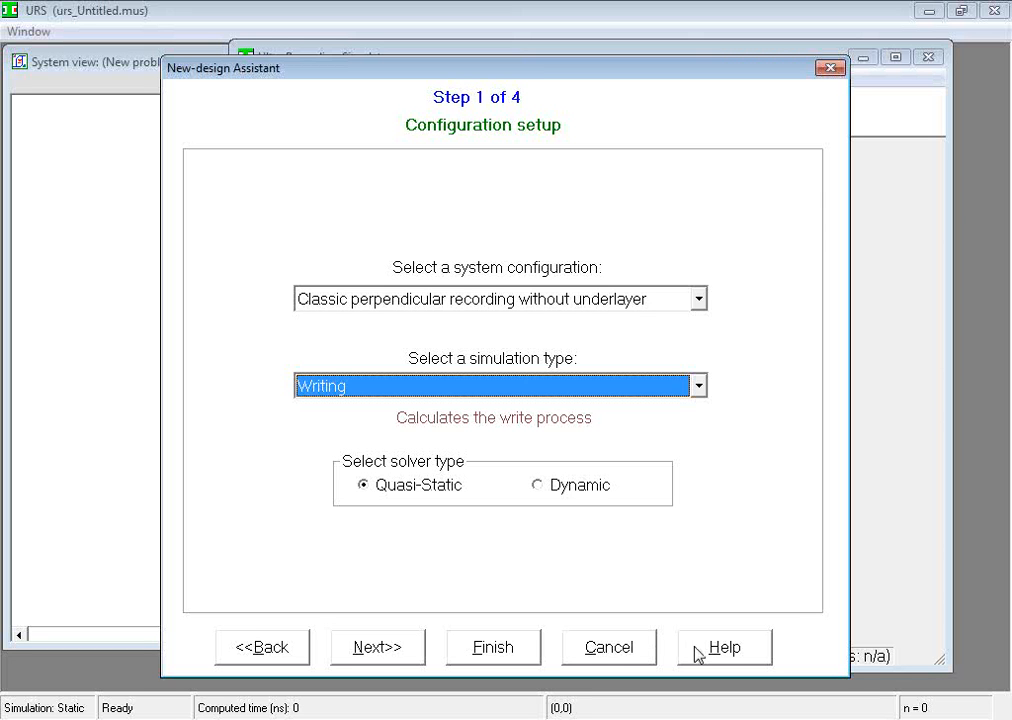
left_click(401, 648)
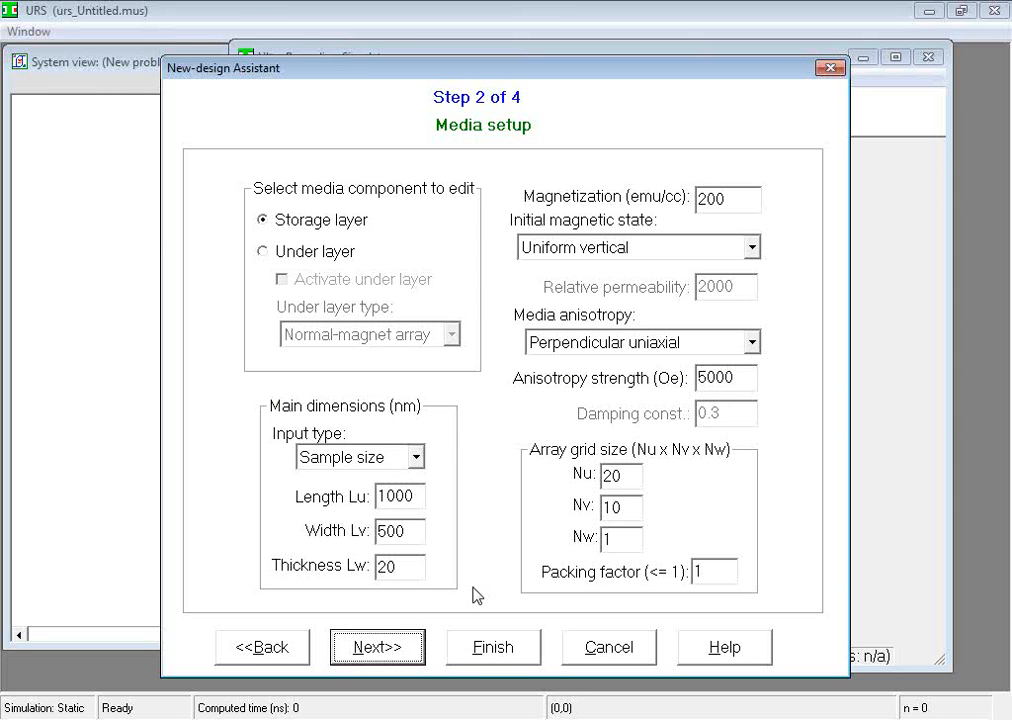
Accept the default media, writer and thermal-source settings and finish creating the design
left_click(414, 653)
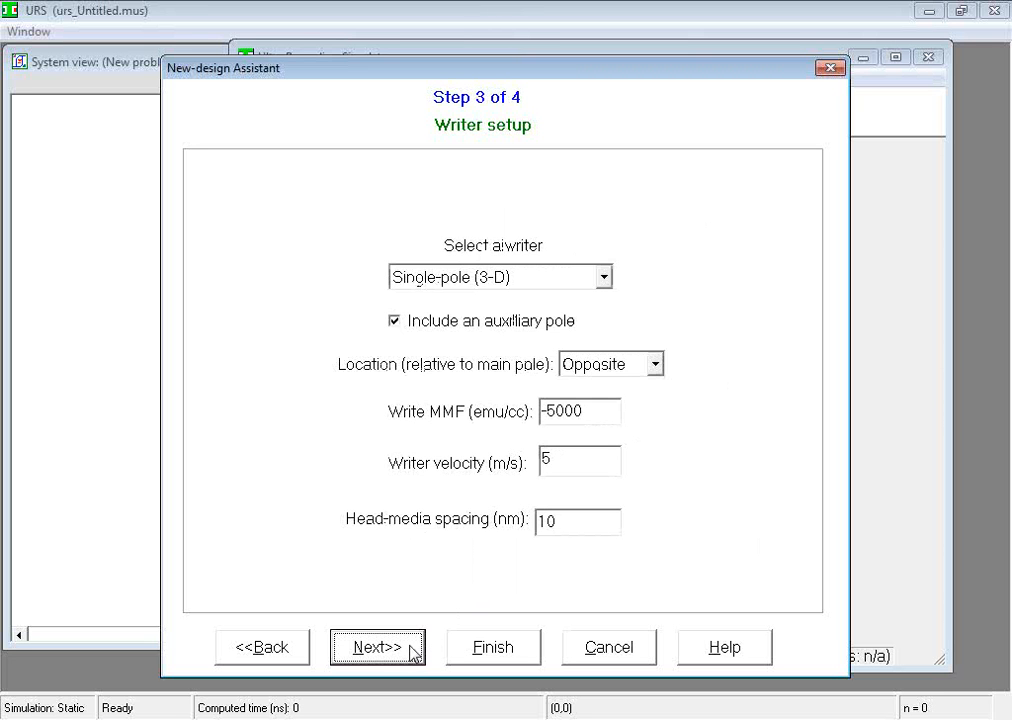
left_click(414, 653)
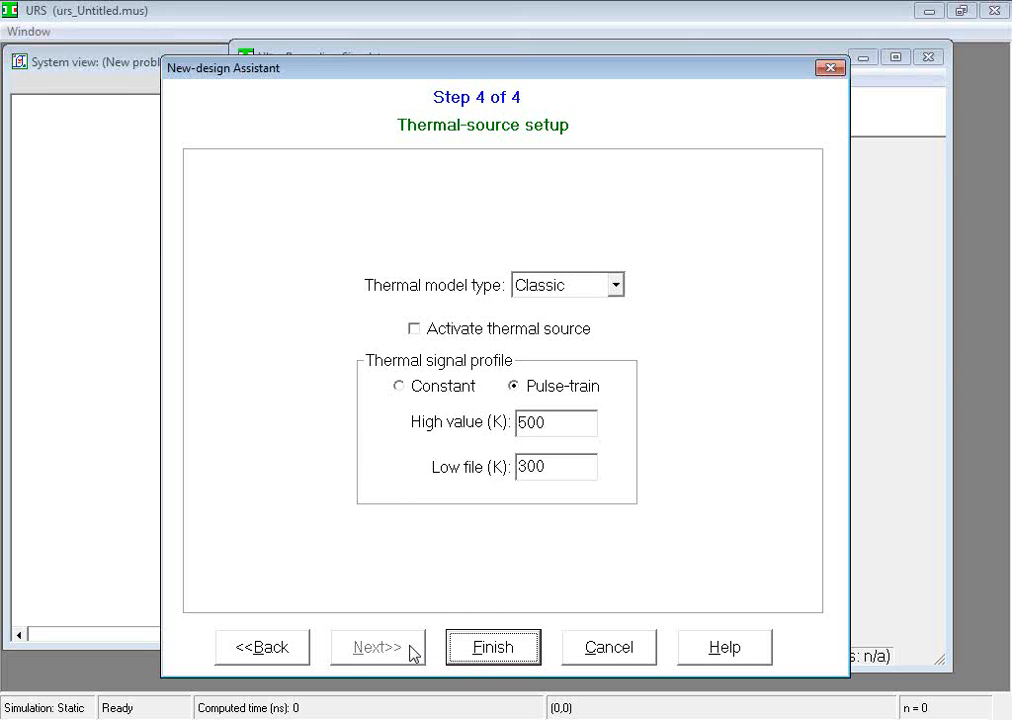
left_click(494, 647)
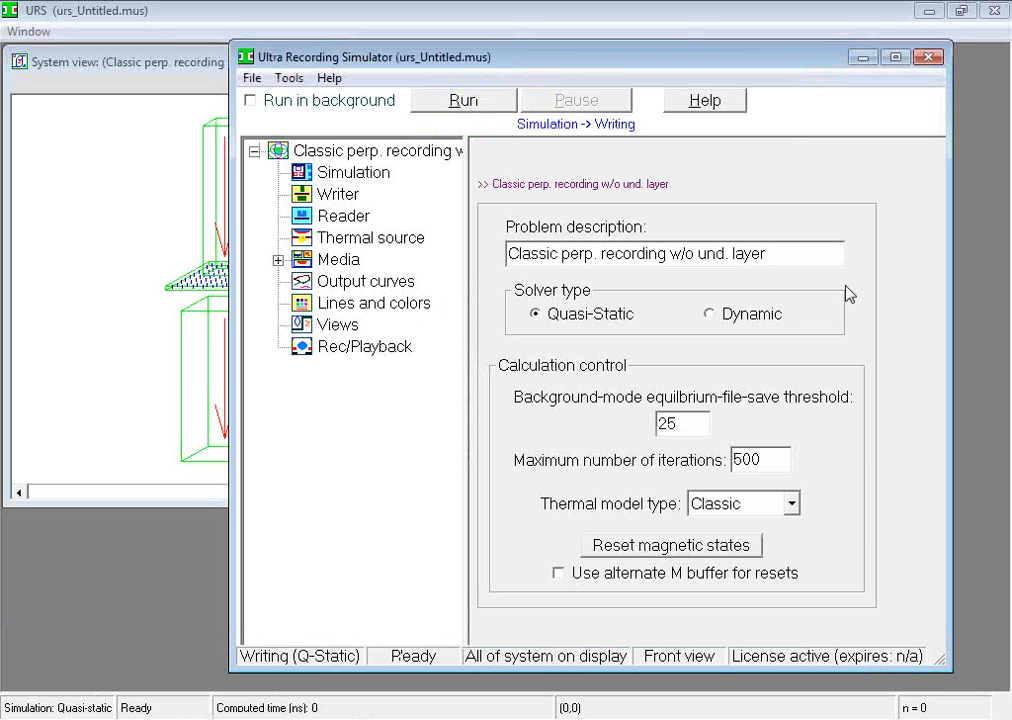
Minimize the simulator window to examine the new design's system view, then restore the window
left_click(869, 62)
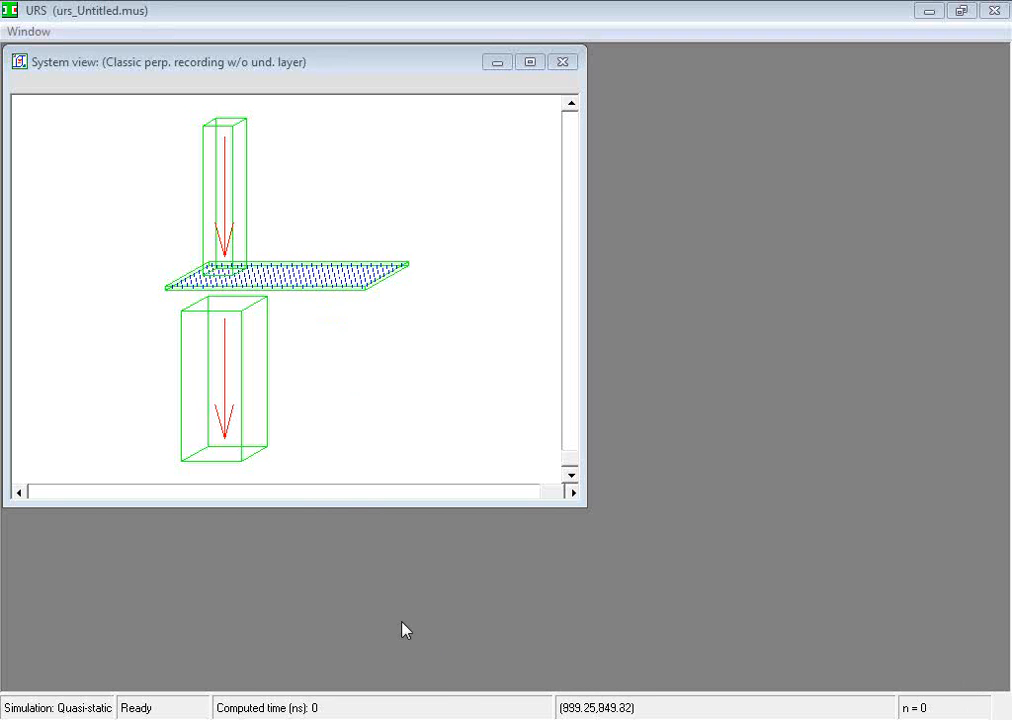
left_click(470, 675)
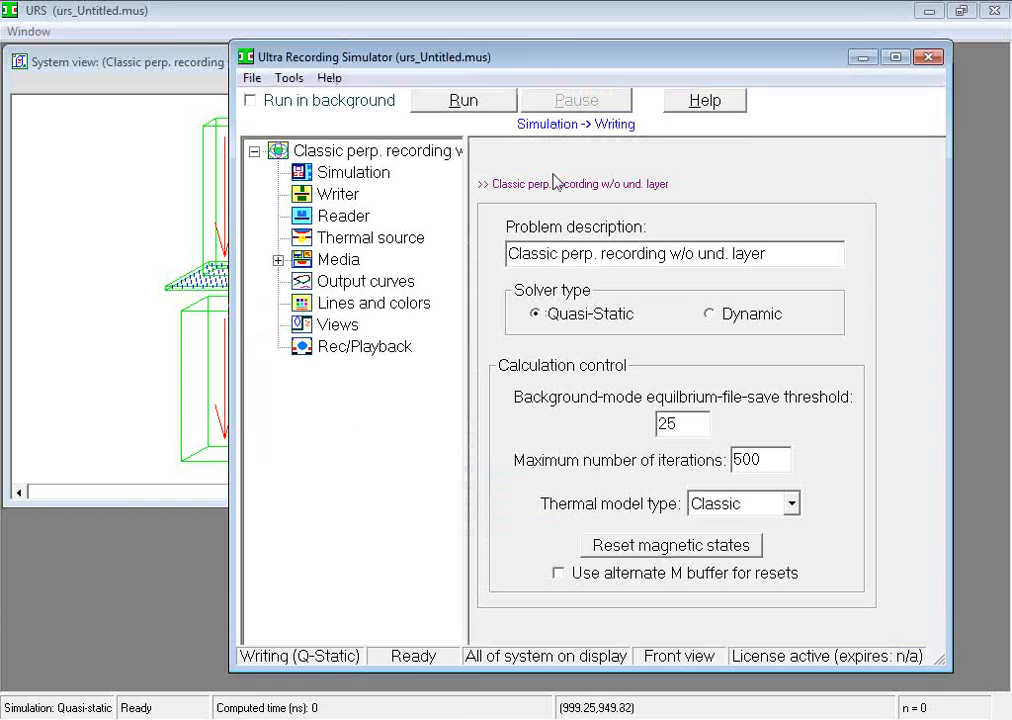
left_click_drag(540, 58, 521, 57)
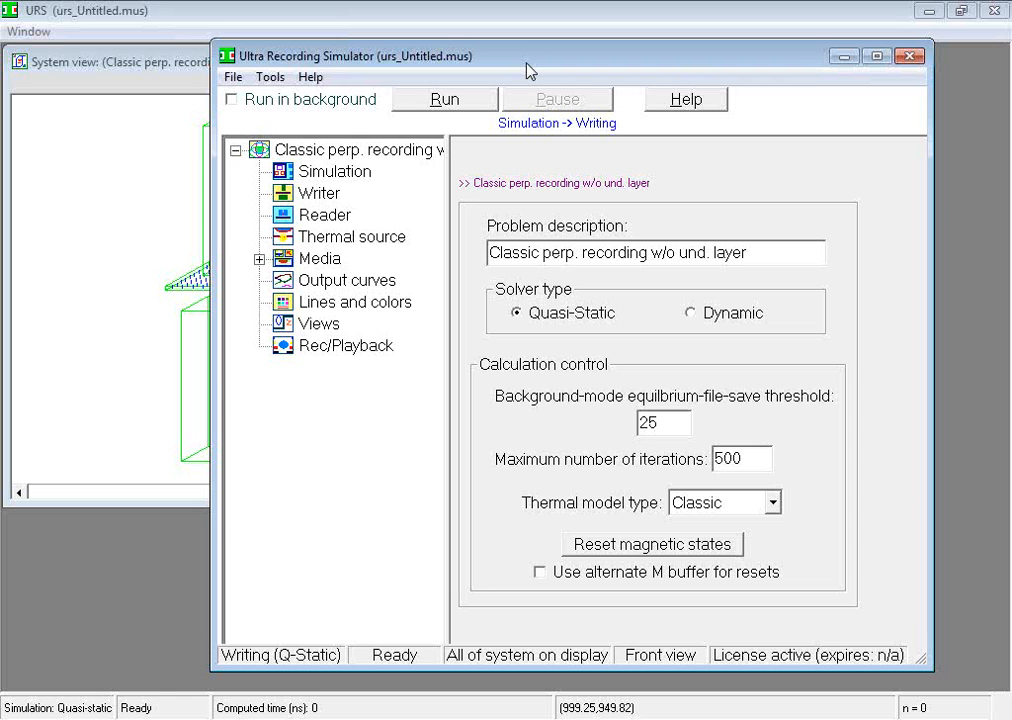
Start the writing simulation and pause it
left_click(453, 101)
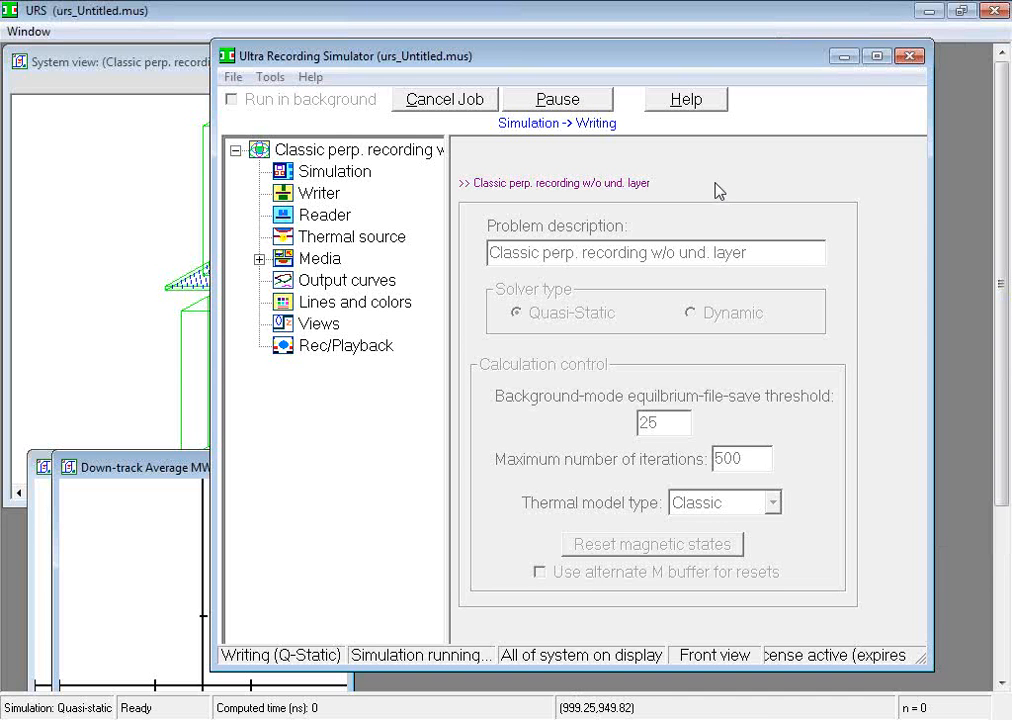
left_click(580, 103)
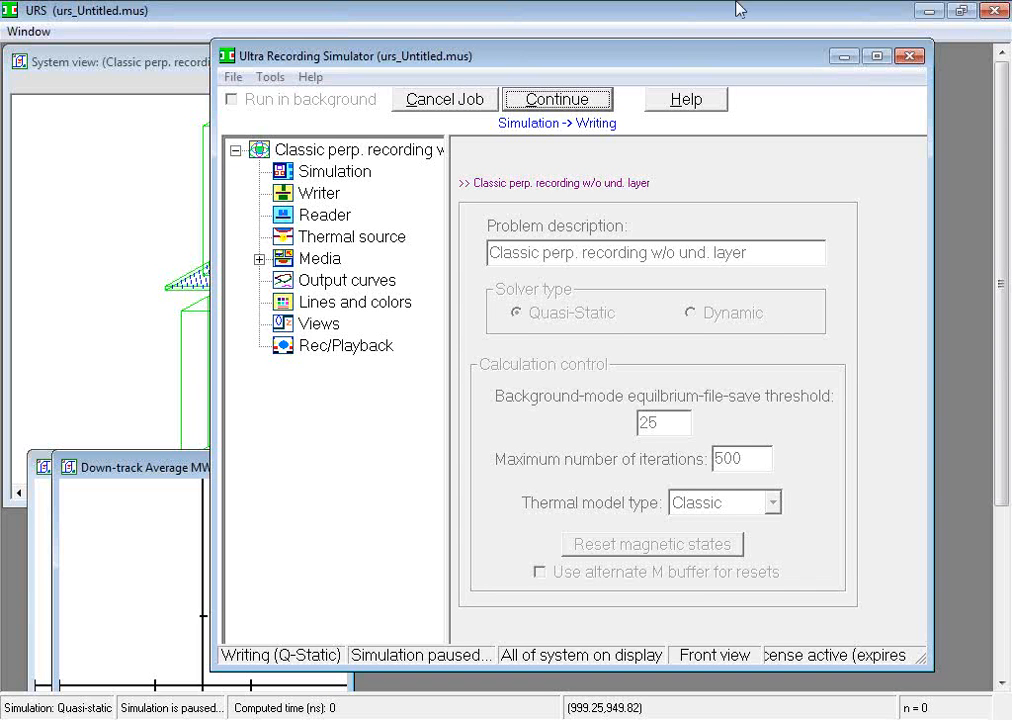
Shrink the Down-track Average MW and MMF profile plot windows and stack them beside the system view
left_click(844, 57)
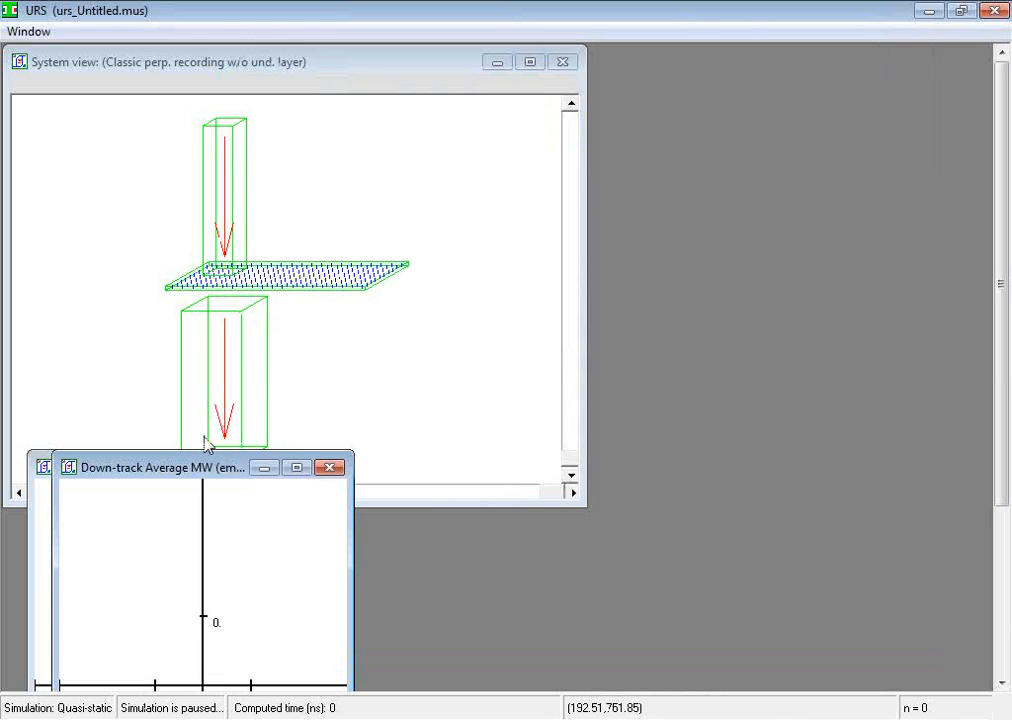
left_click_drag(188, 468, 317, 451)
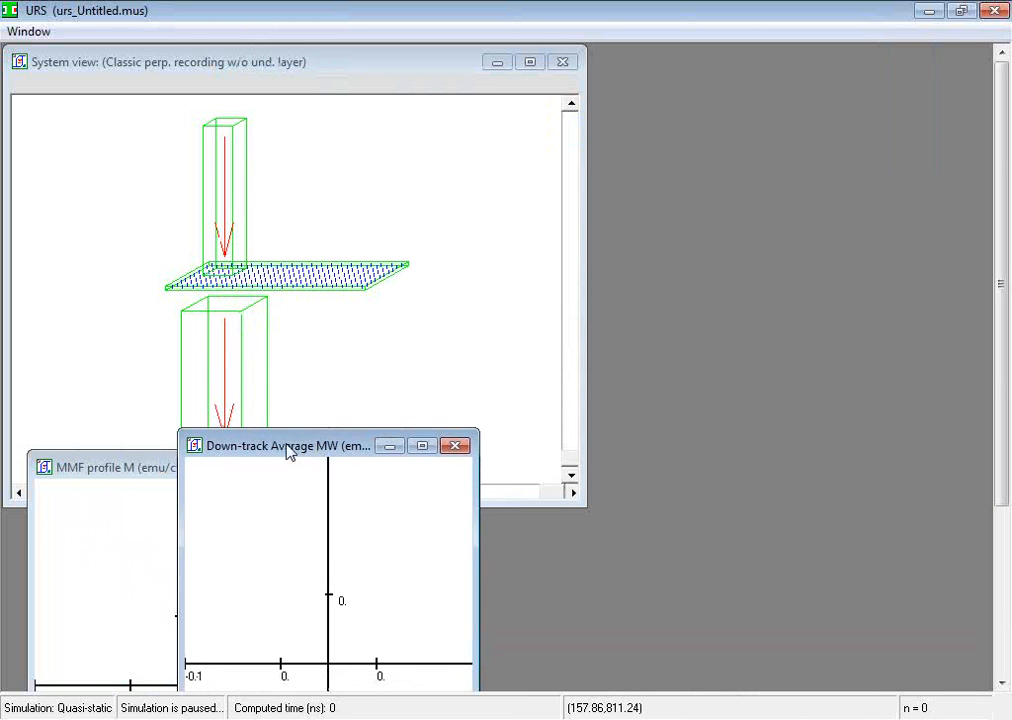
left_click_drag(100, 470, 110, 399)
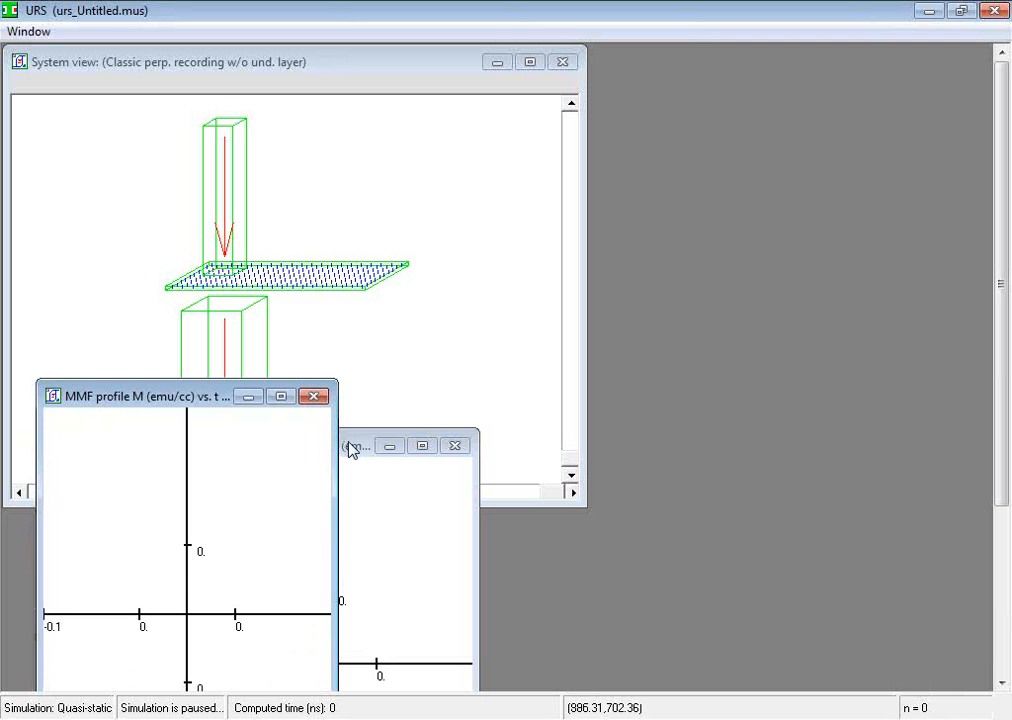
left_click_drag(352, 450, 771, 64)
left_click_drag(675, 487, 700, 298)
left_click_drag(192, 410, 580, 210)
left_click_drag(517, 622, 571, 404)
left_click_drag(529, 199, 700, 336)
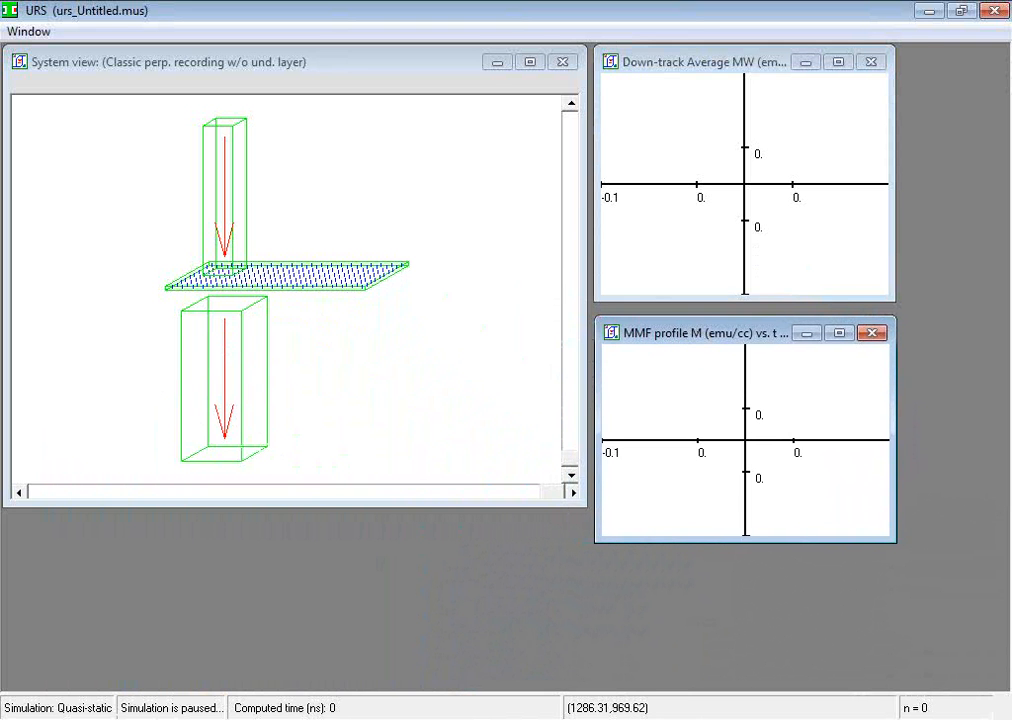
Resume the paused simulation and minimize the simulator window to watch the system view and plots
left_click(454, 719)
left_click(456, 698)
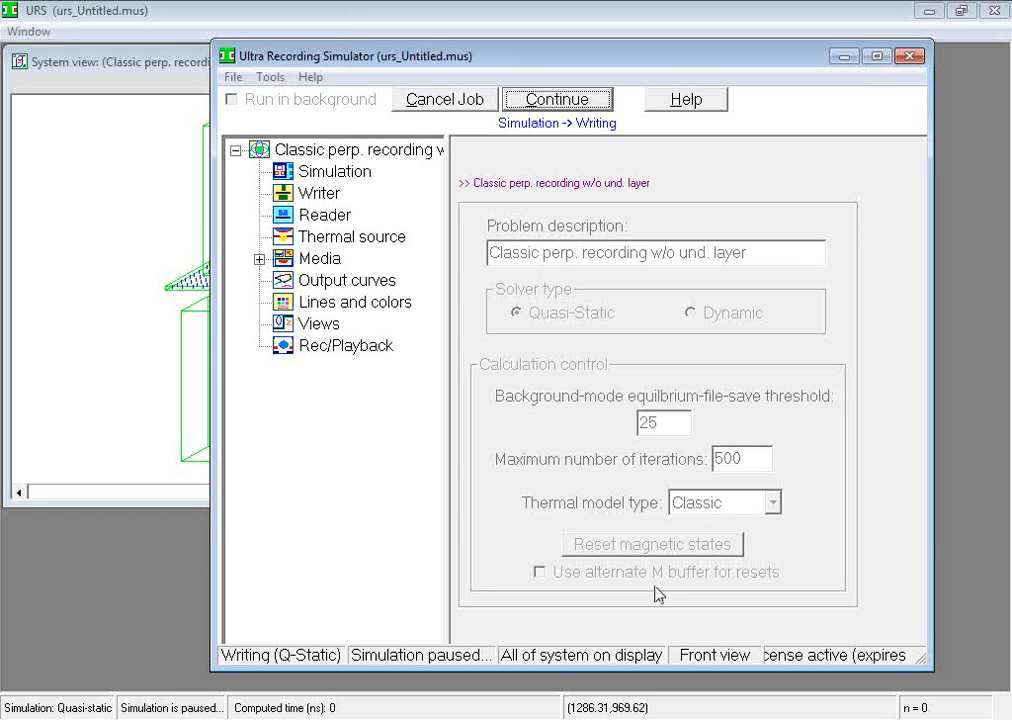
left_click(585, 102)
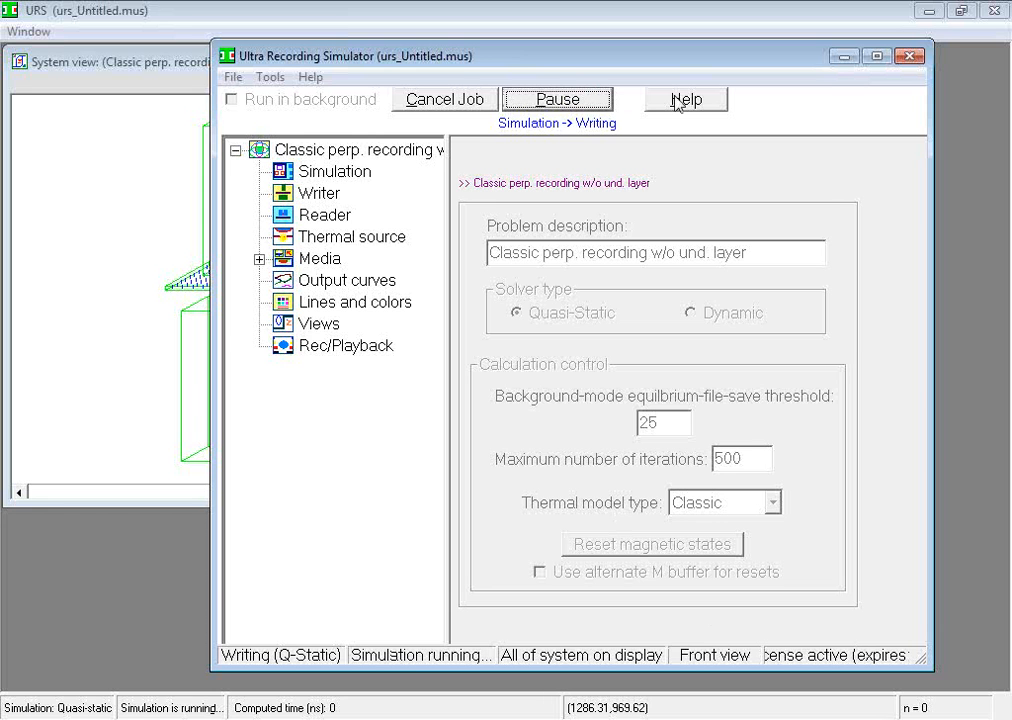
left_click(843, 57)
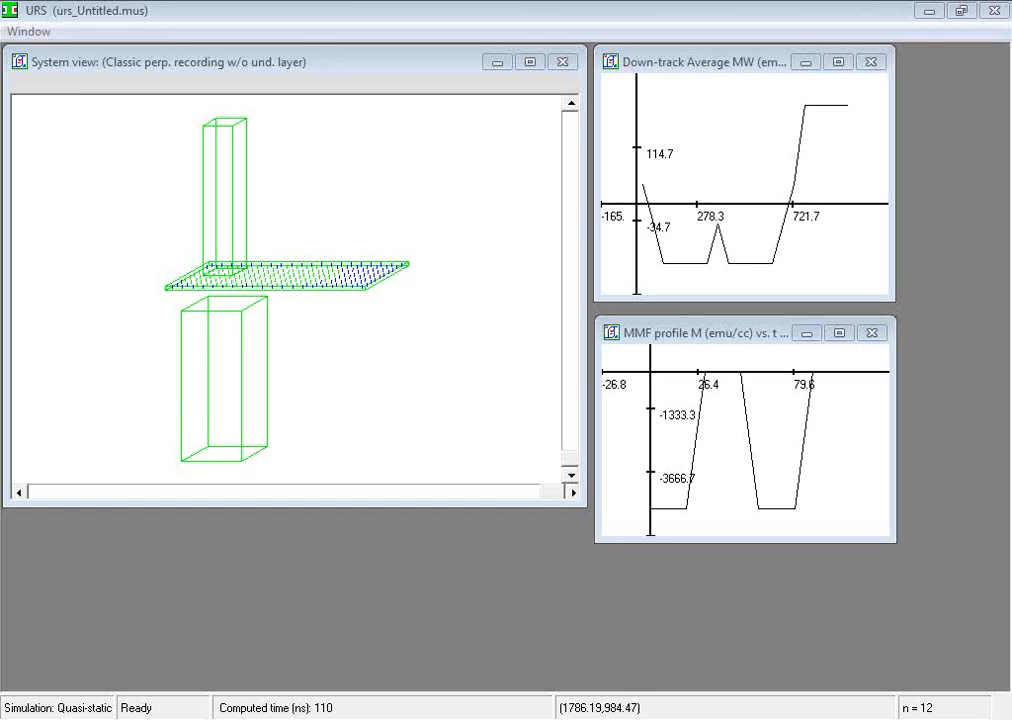
Restore the simulator window and slightly widen its component tree
mouse_move(456, 718)
left_click(480, 697)
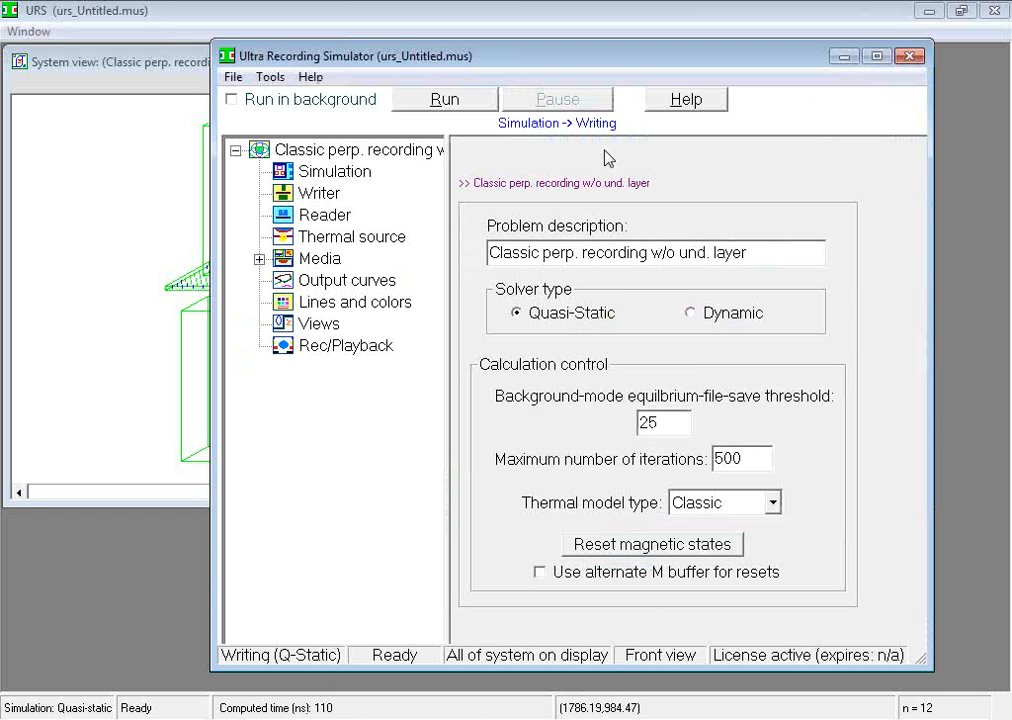
left_click_drag(524, 63, 503, 62)
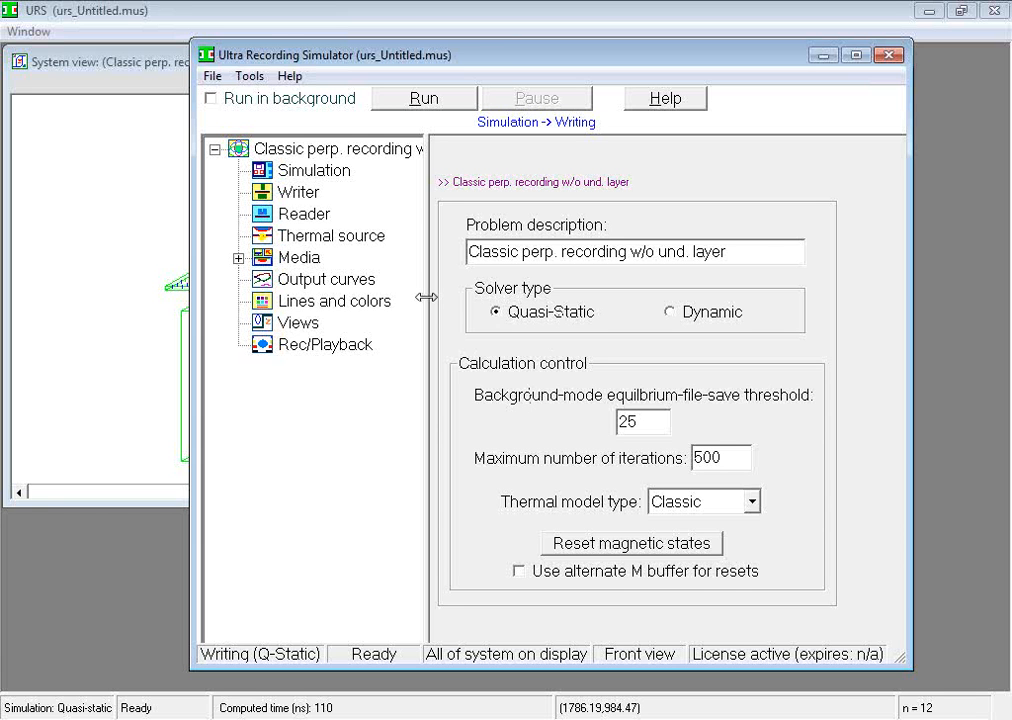
mouse_move(426, 297)
left_mouse_down()
mouse_move(516, 292)
mouse_move(439, 290)
left_mouse_up()
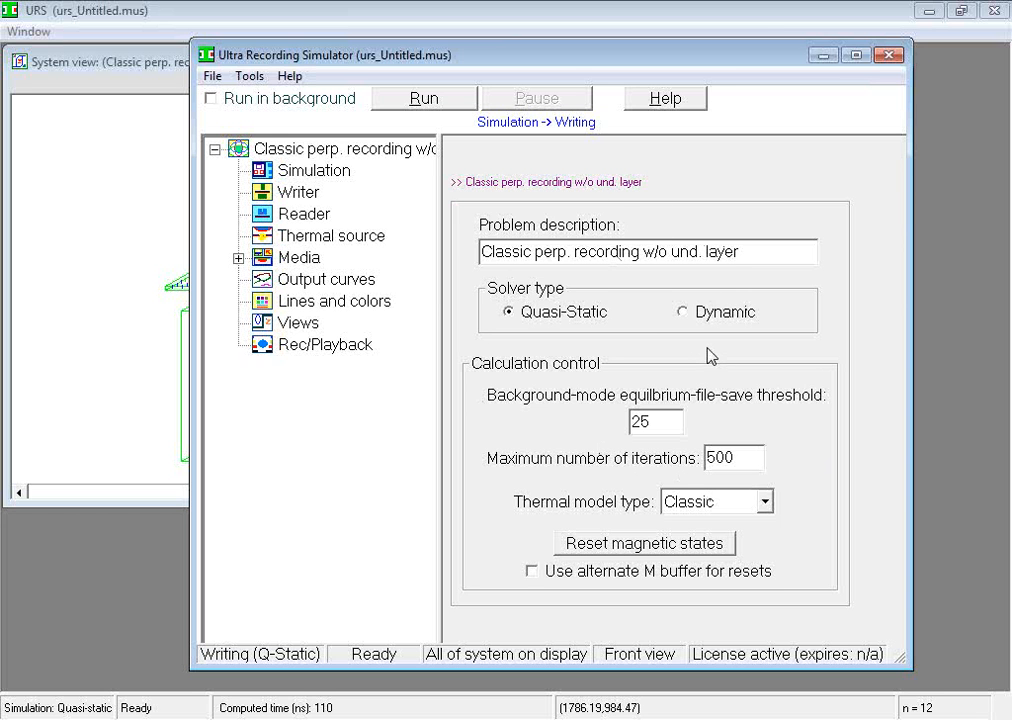
Review the Simulation, Thermal source and top-level problem settings, including the available simulation types, keeping Writing selected
left_click(318, 171)
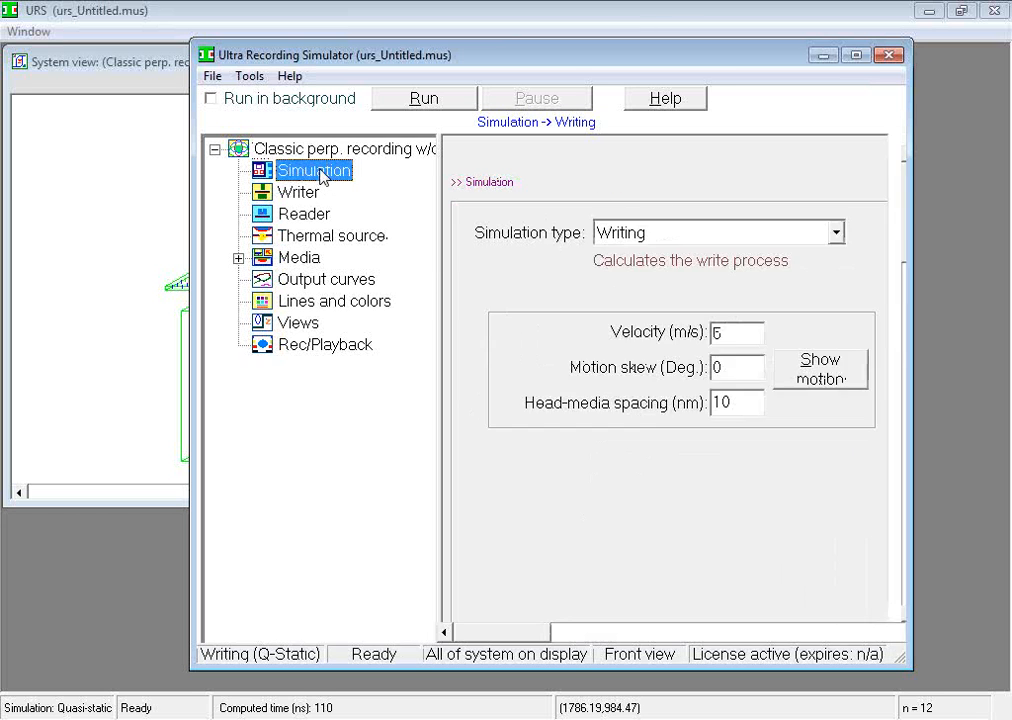
left_click(331, 236)
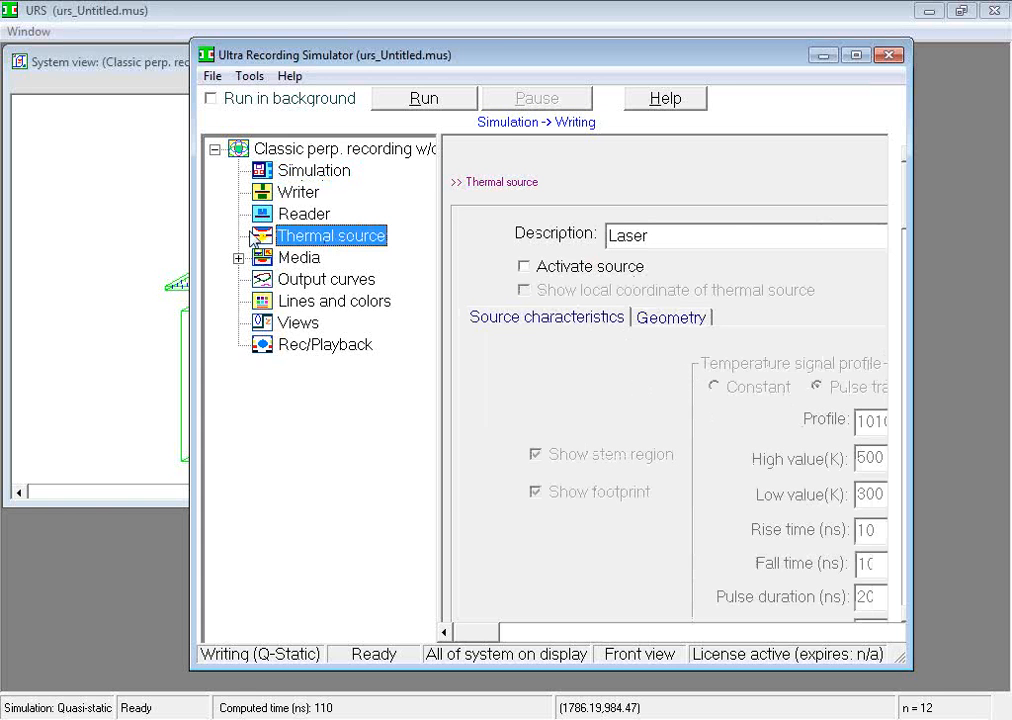
left_click(262, 149)
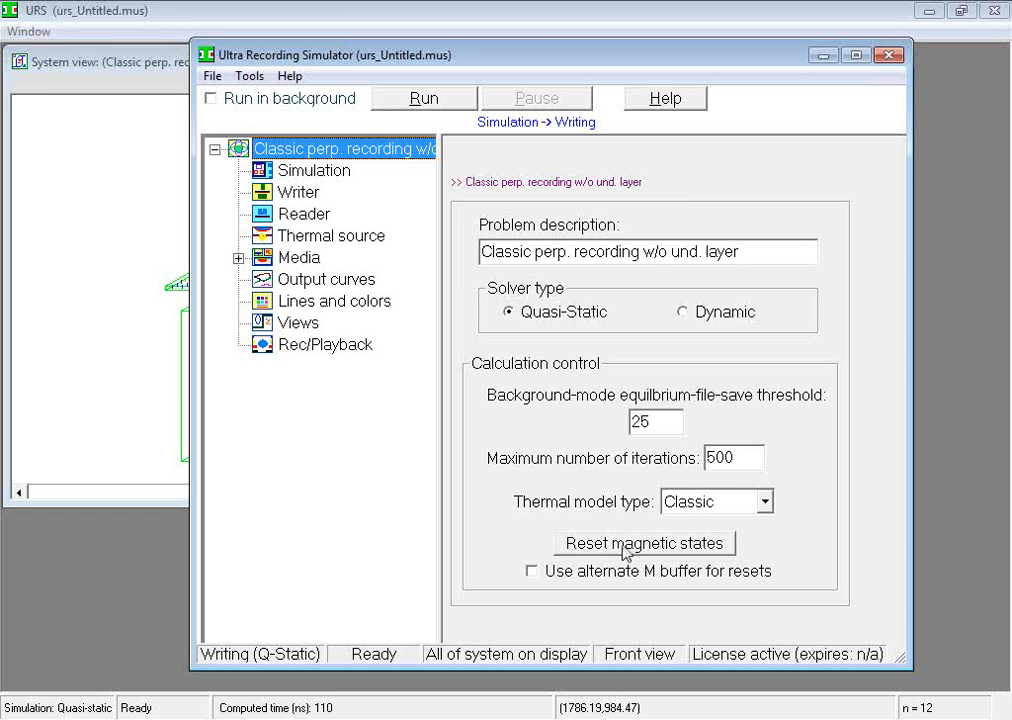
left_click(318, 172)
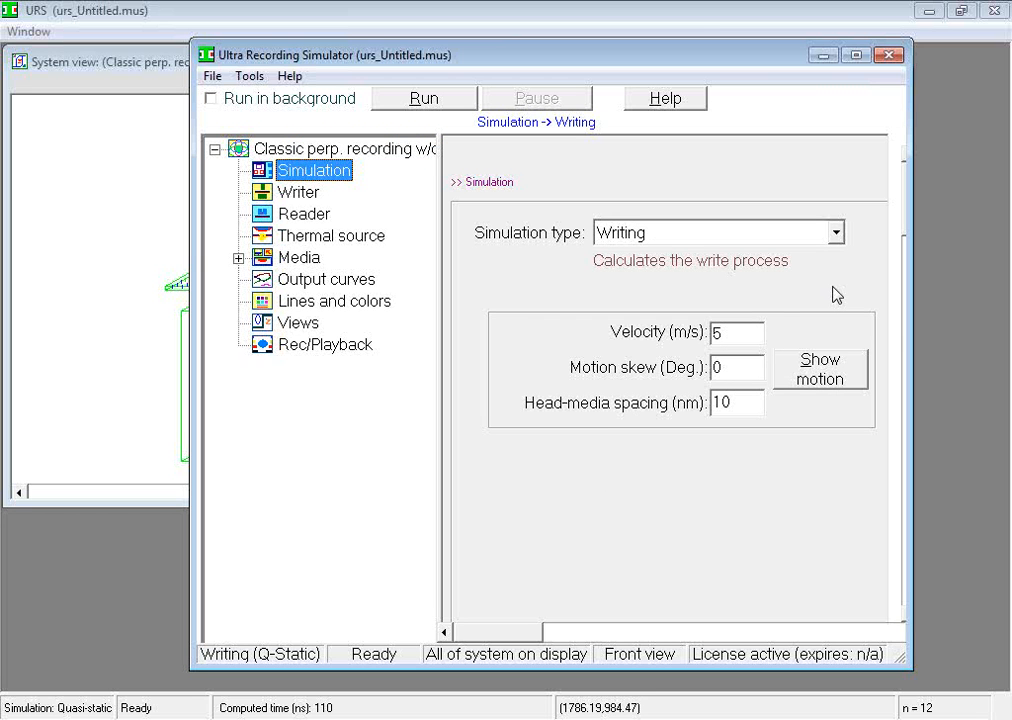
left_click(836, 235)
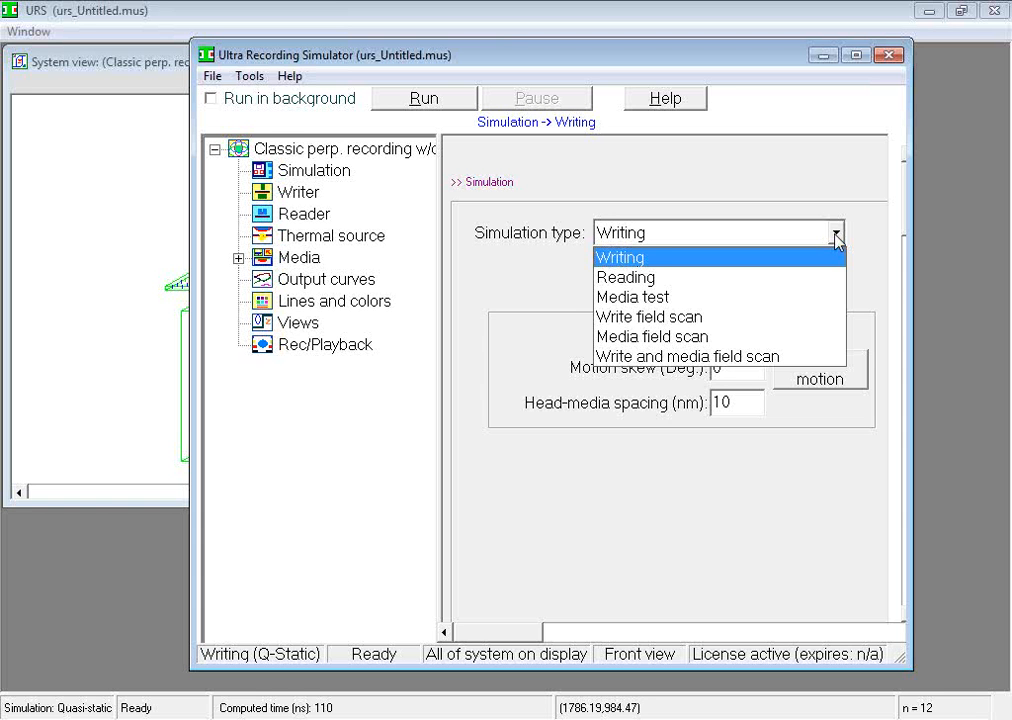
left_click(836, 236)
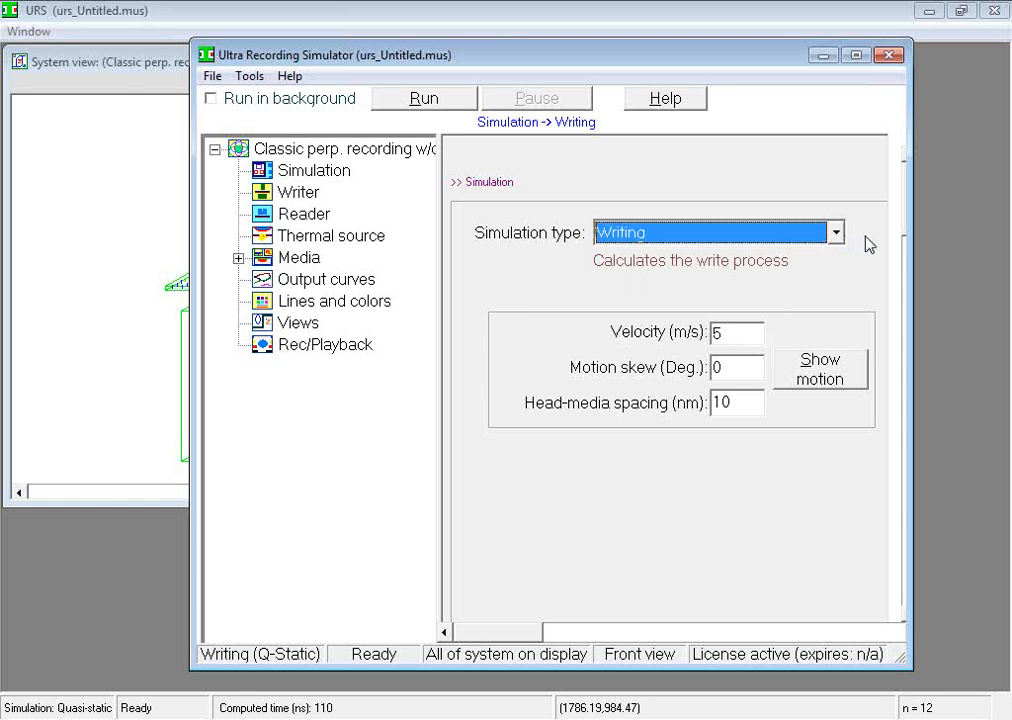
Uncover the system view beside the simulator window, preview the writer's motion over the media, and cancel the preview
left_click_drag(543, 66, 734, 58)
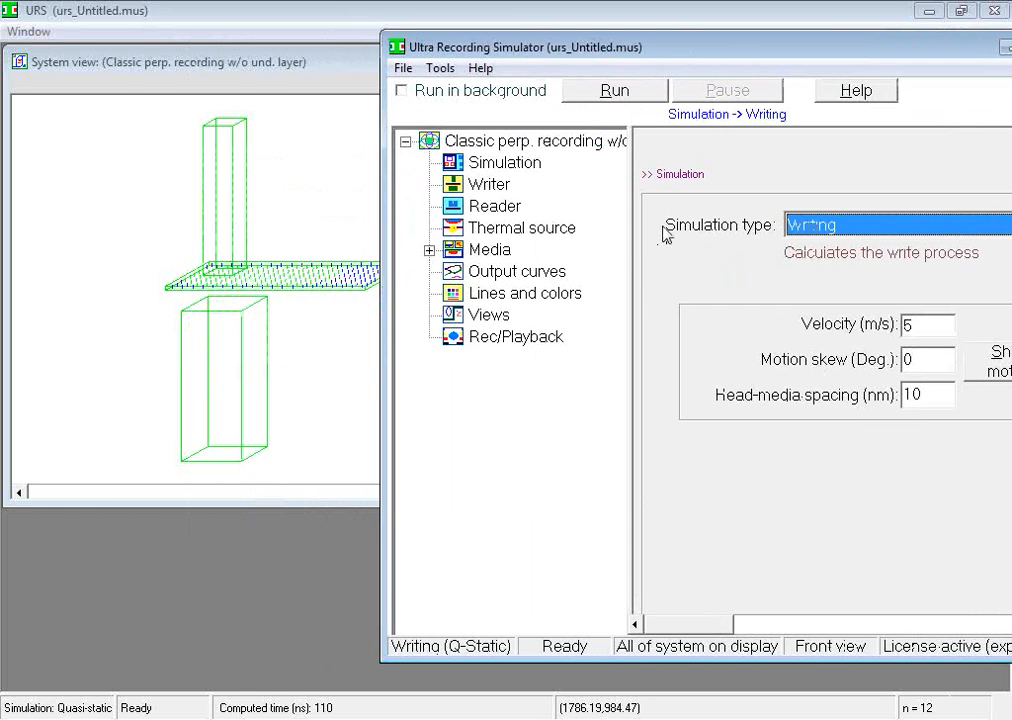
left_click_drag(627, 247, 506, 247)
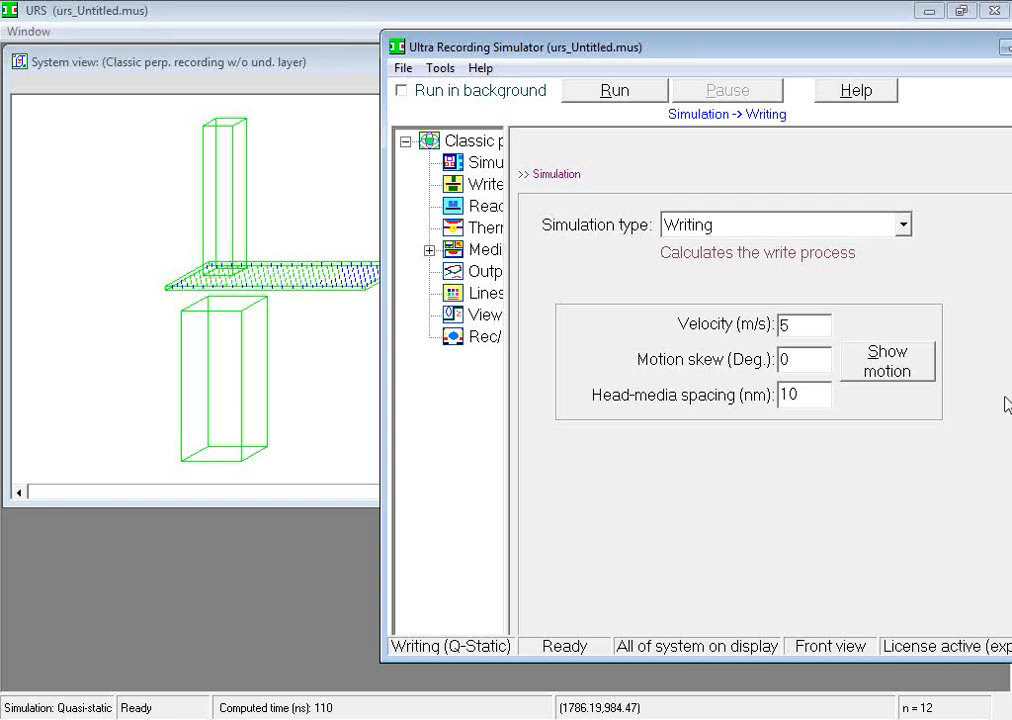
left_click(916, 373)
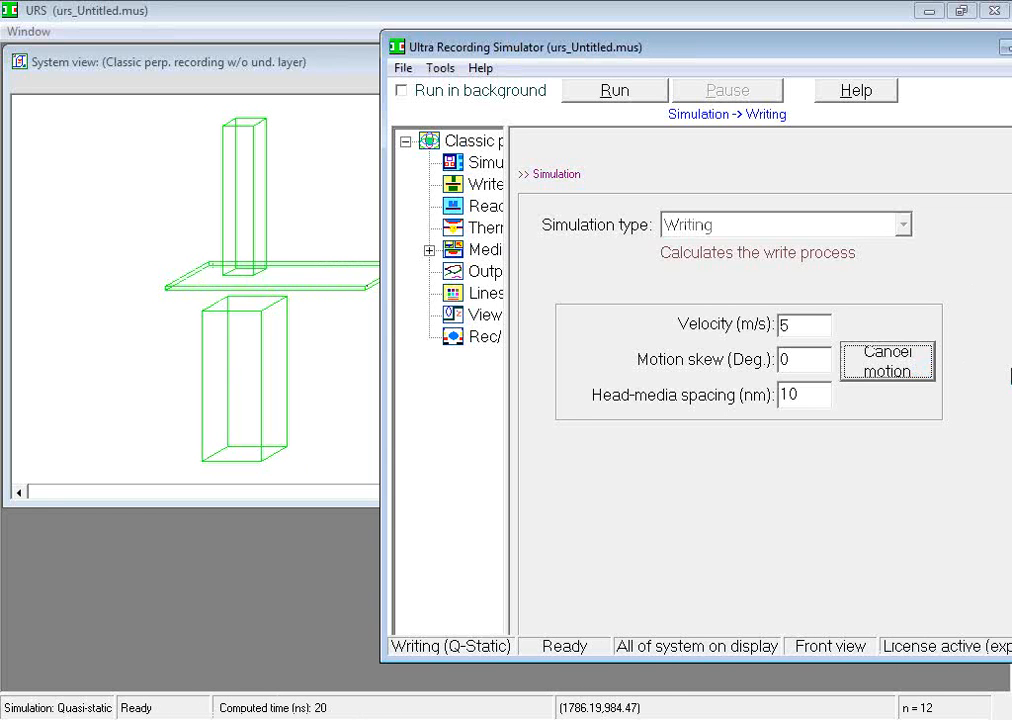
left_click(910, 362)
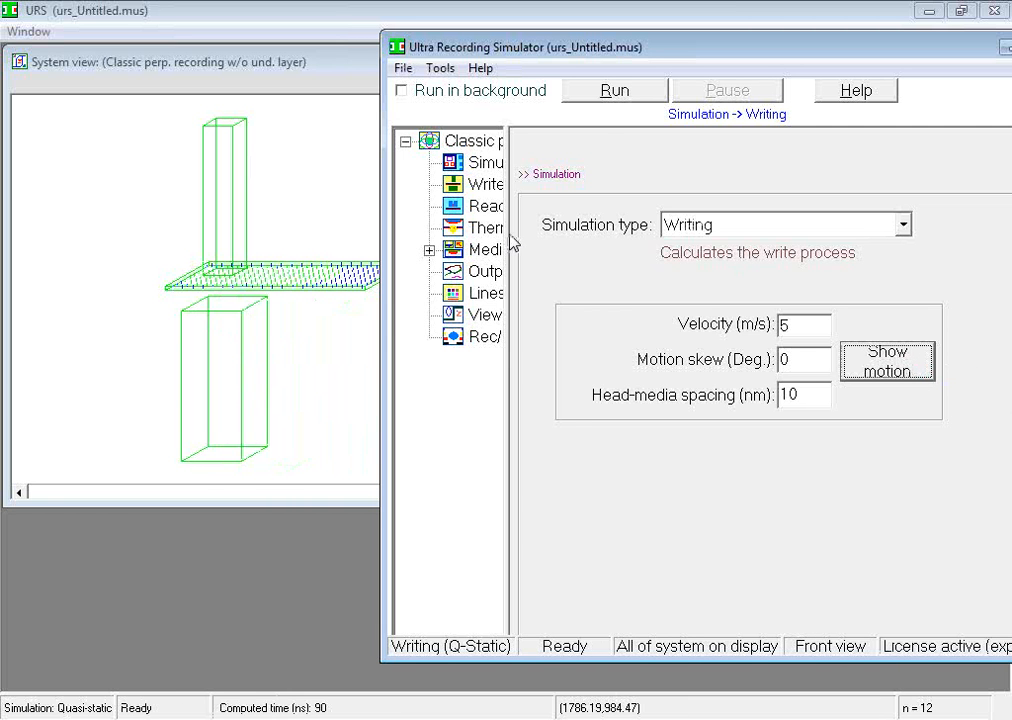
left_click_drag(510, 230, 609, 234)
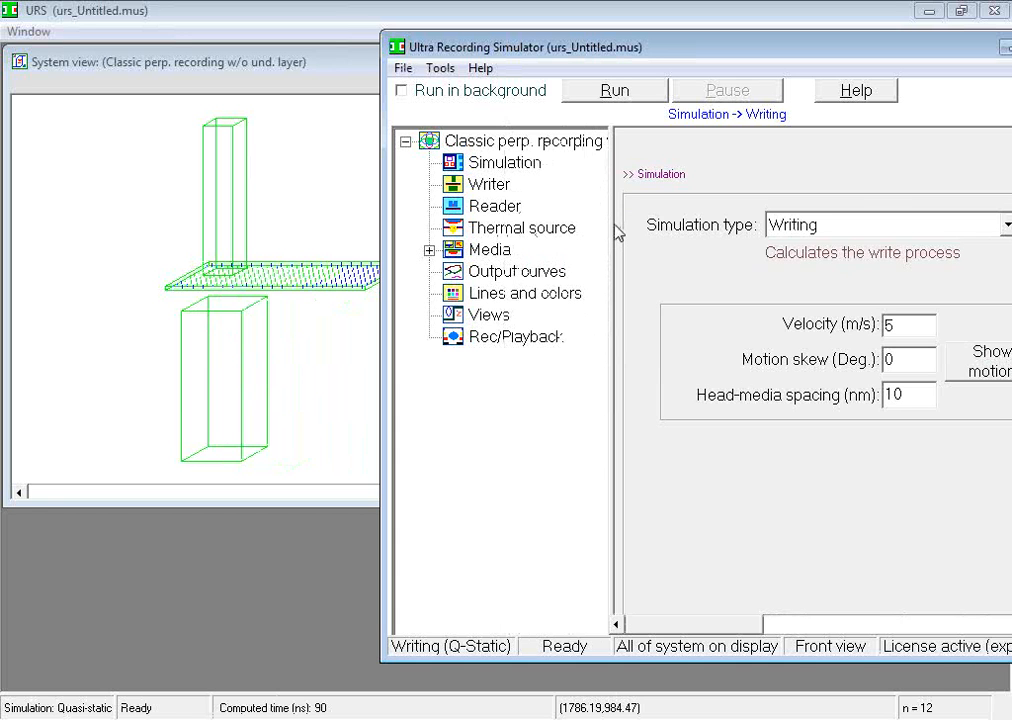
Review the Writer, Reader and Thermal source settings, checking the available writer types and keeping Single-pole (3D)
left_click(511, 193)
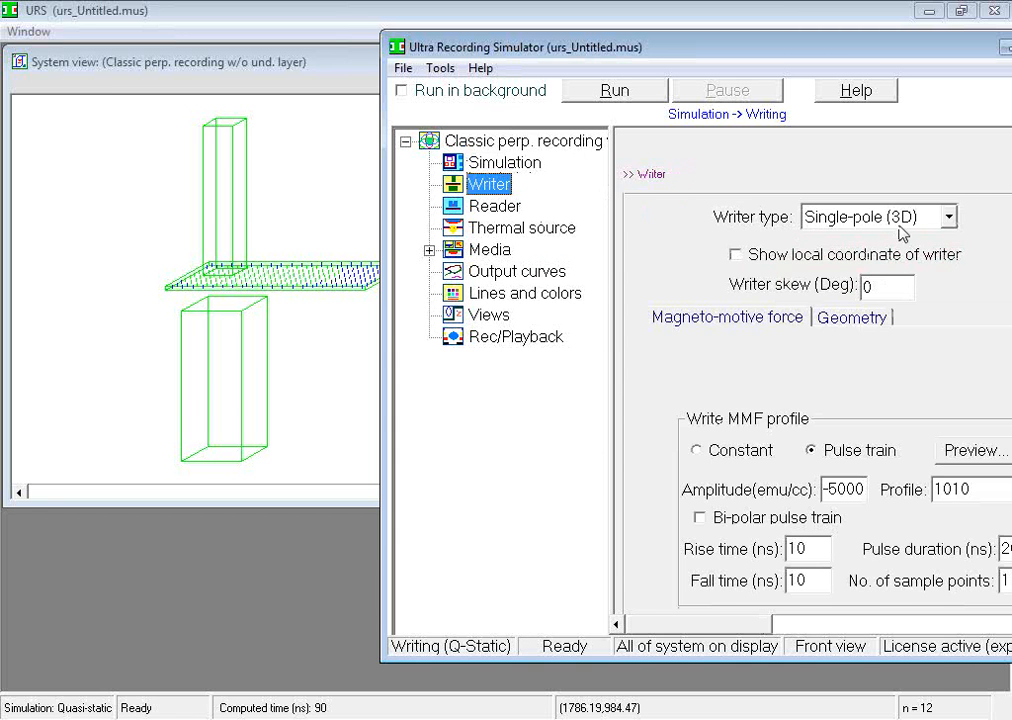
left_click(948, 217)
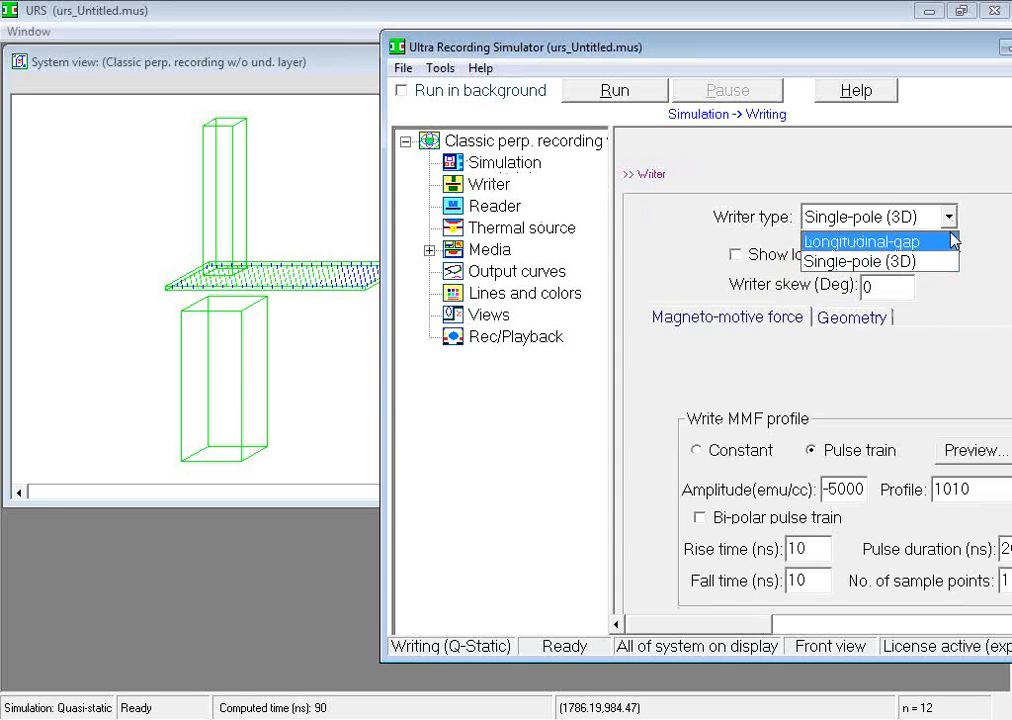
left_click(870, 261)
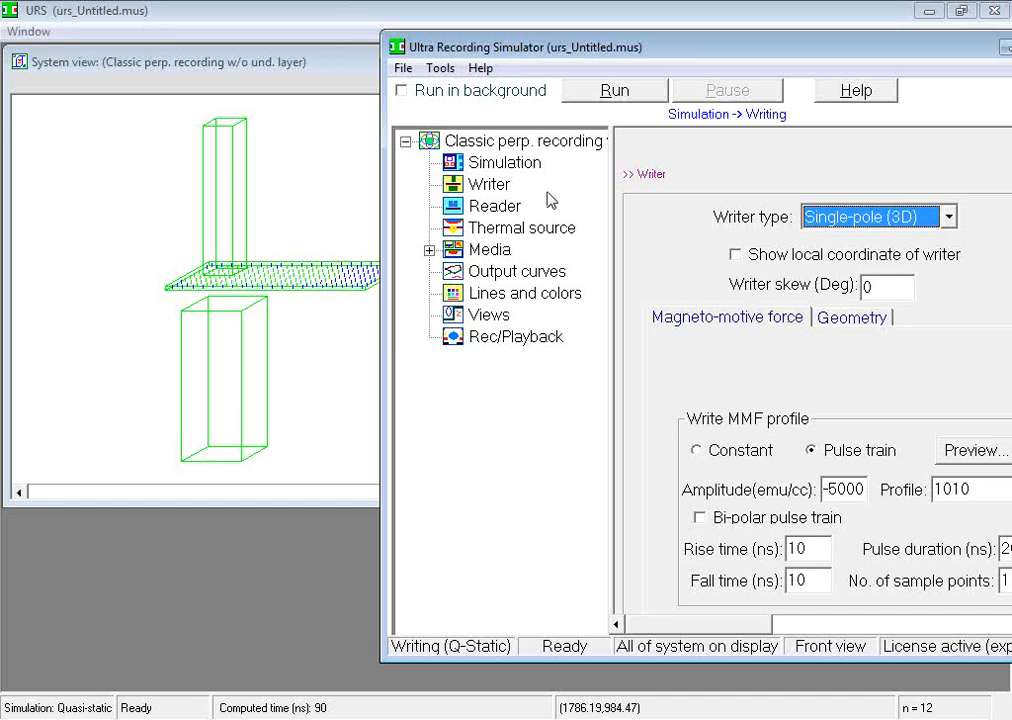
left_click(517, 204)
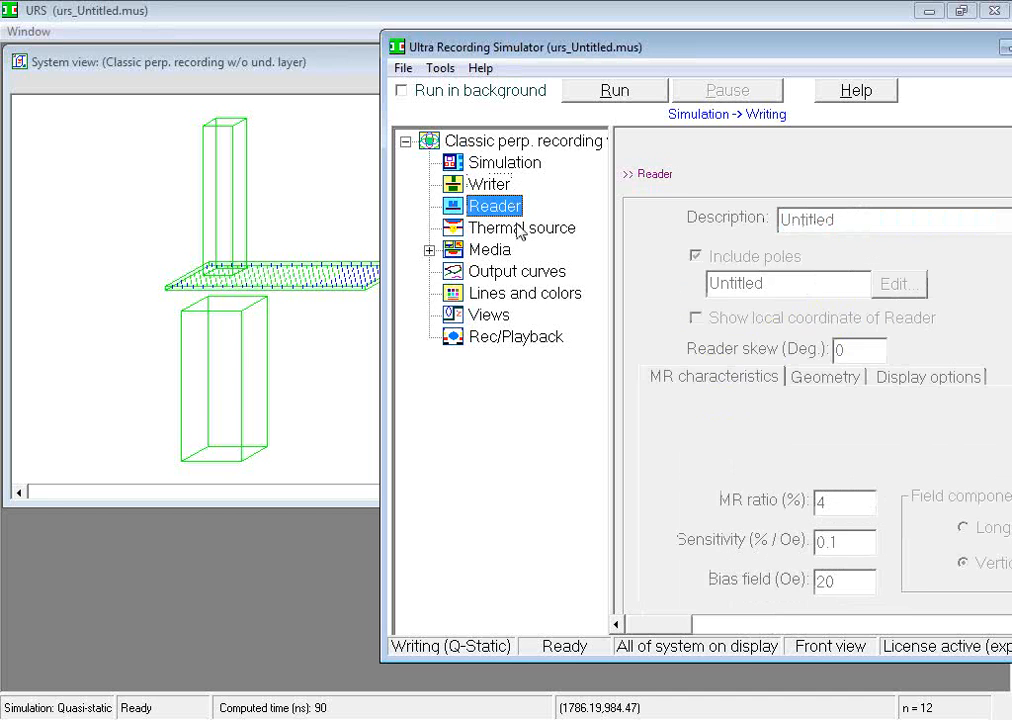
left_click(535, 227)
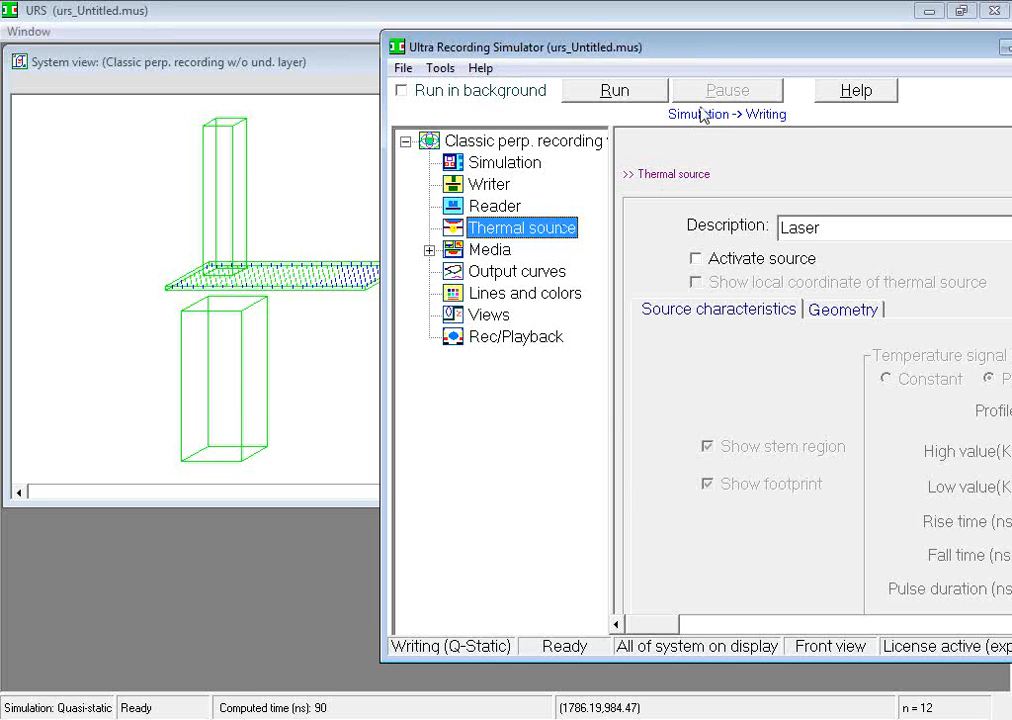
Bring more of the simulator window into view, expand the Media component, and inspect its Storage layer and Under layer settings
left_click_drag(714, 54, 663, 56)
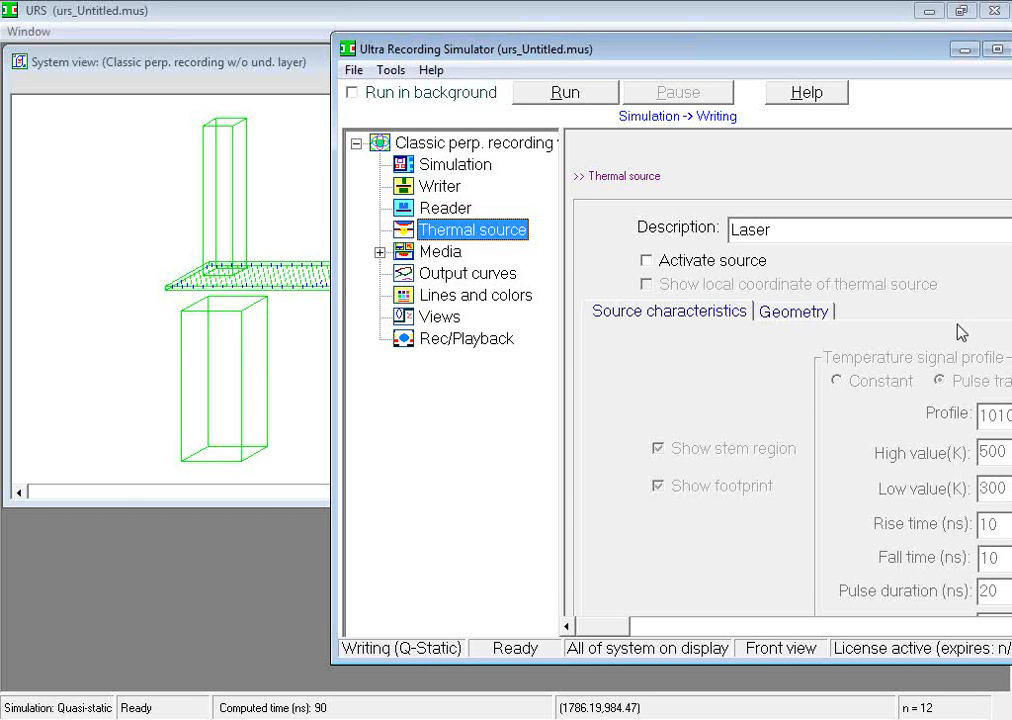
left_click(380, 252)
left_click(437, 252)
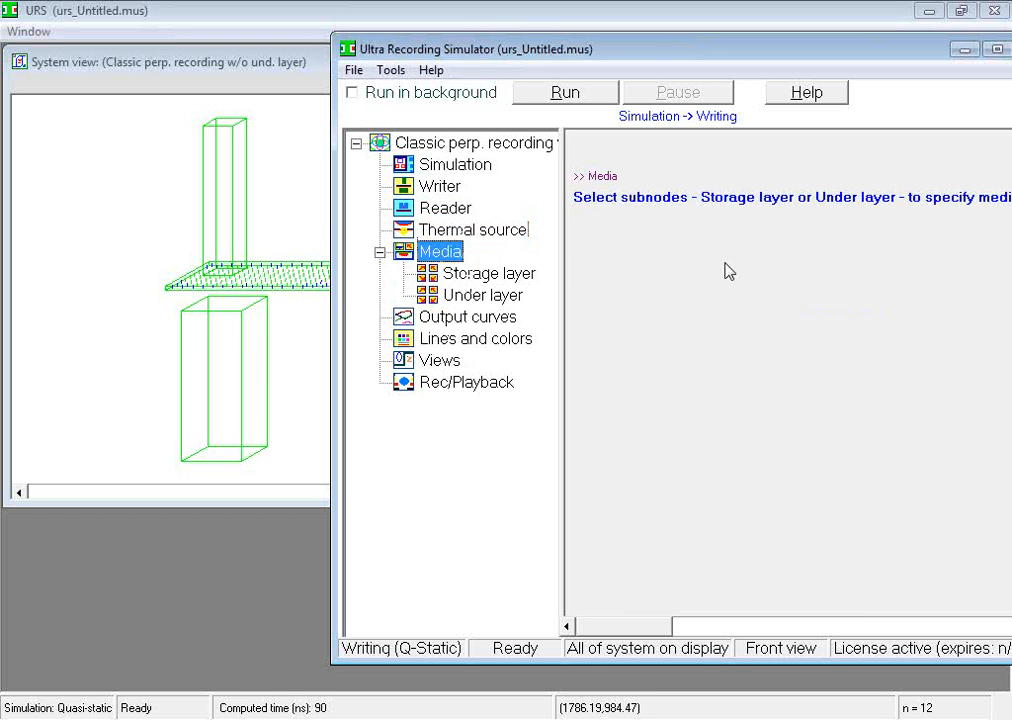
left_click(506, 278)
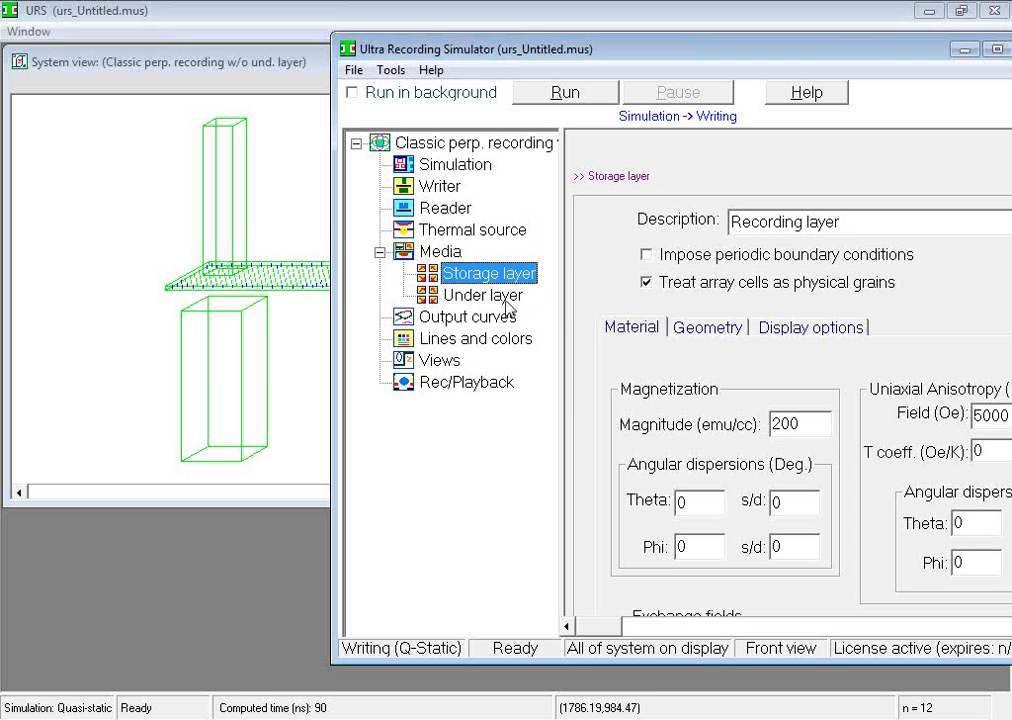
left_click(506, 298)
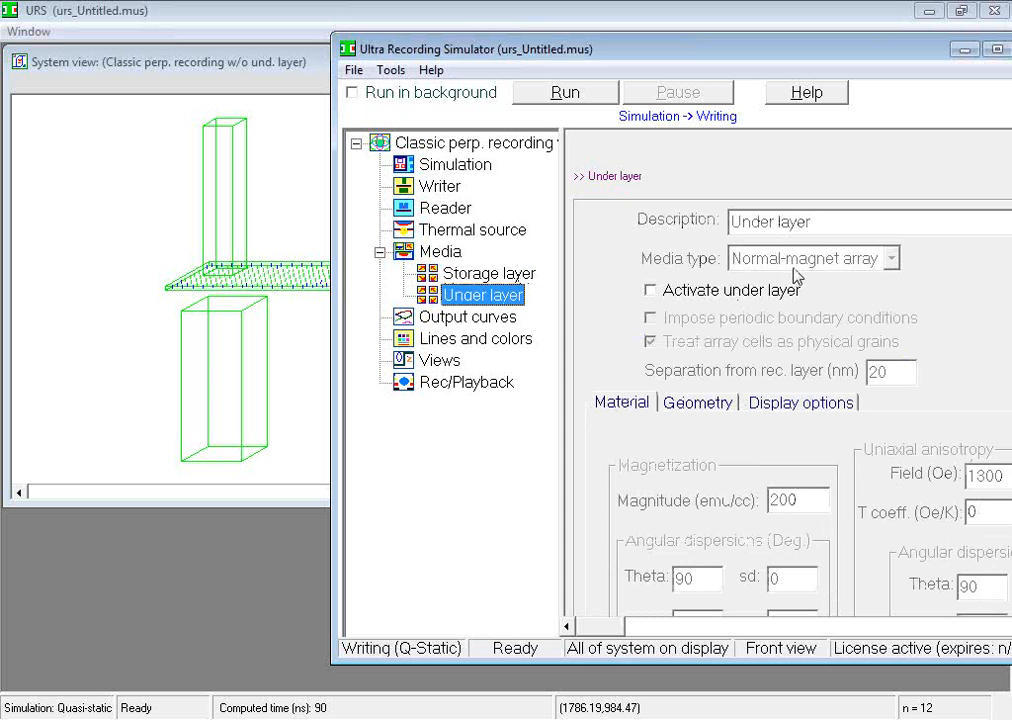
Review the under layer's geometry, display options and material settings
left_click(698, 405)
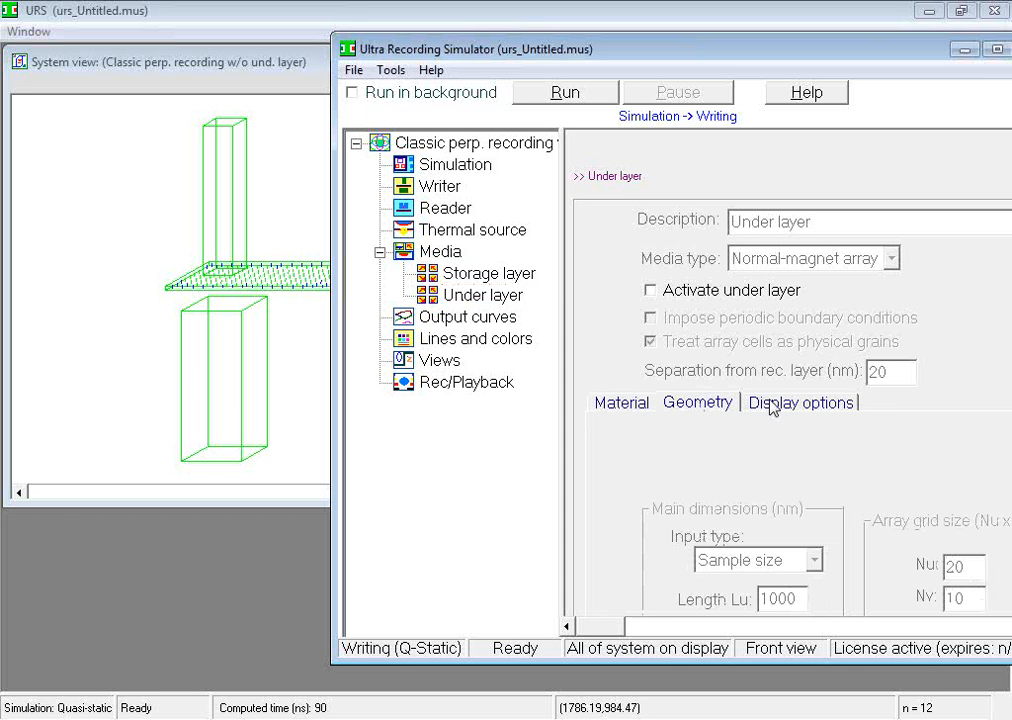
left_click(815, 405)
left_click(641, 410)
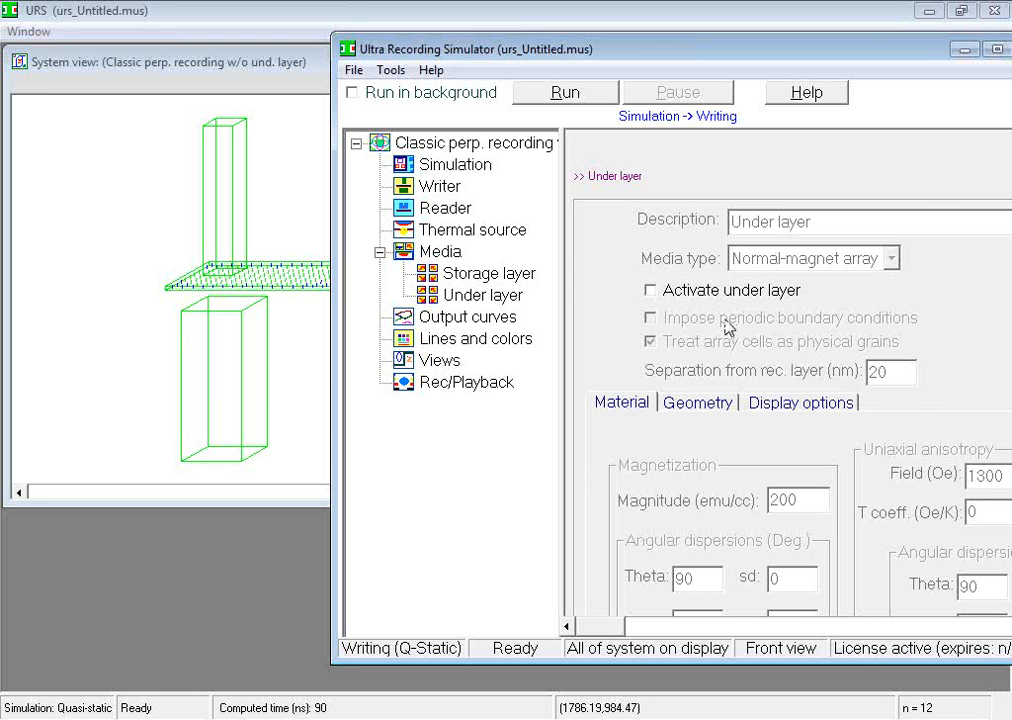
Activate the under layer, inspect it in the system view, and check its media types, keeping Normal-magnet array
left_click(652, 291)
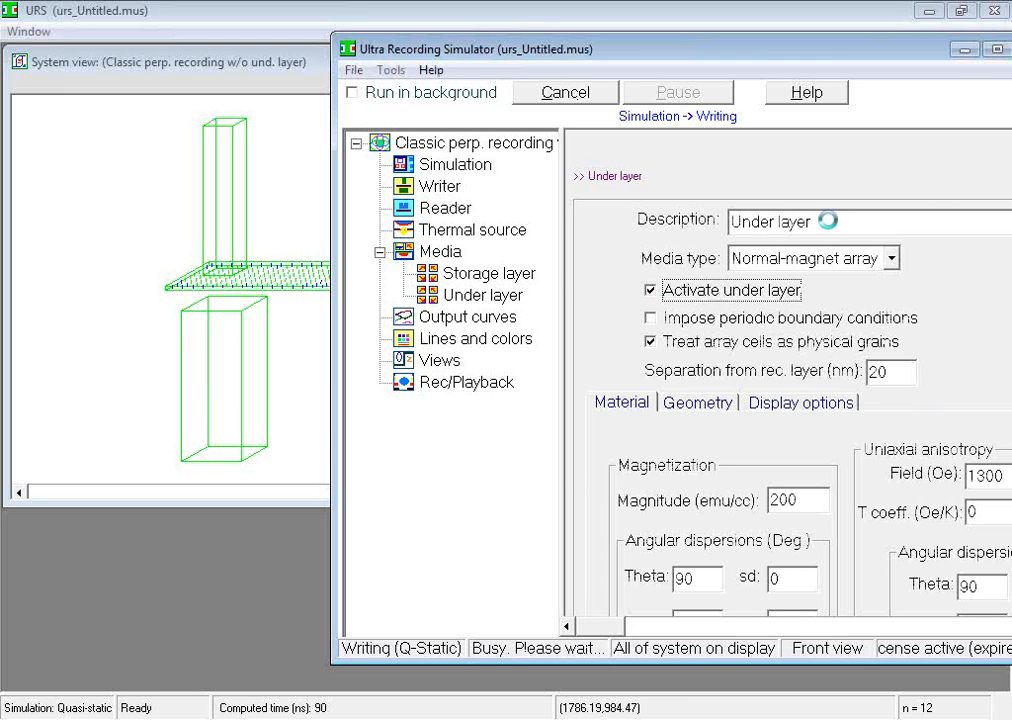
left_click(963, 52)
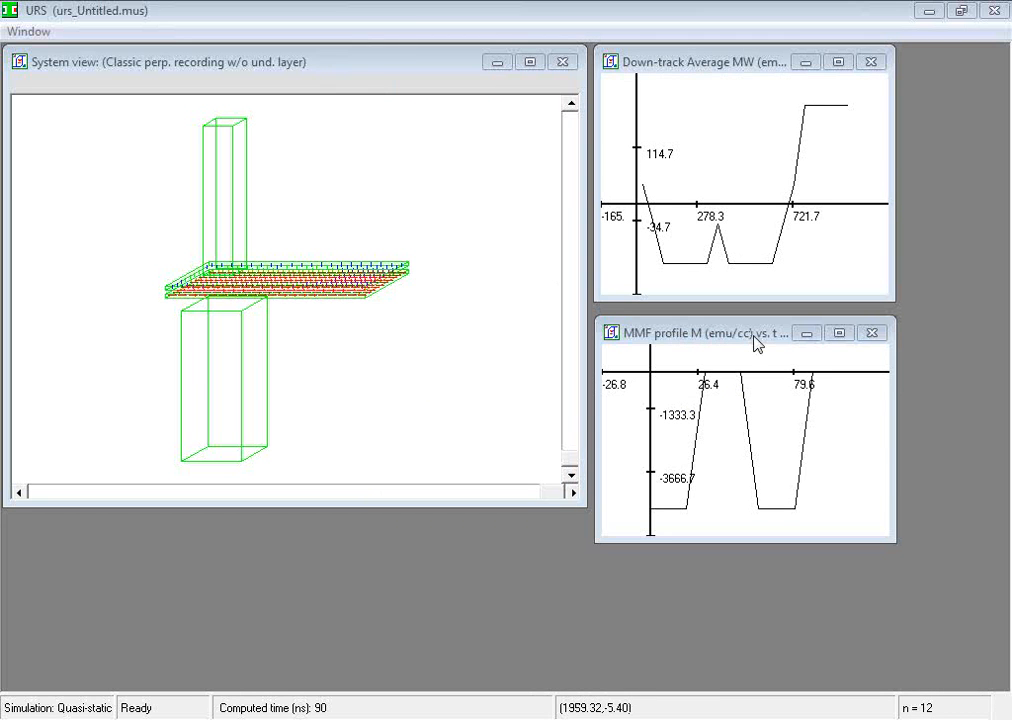
left_click(529, 718)
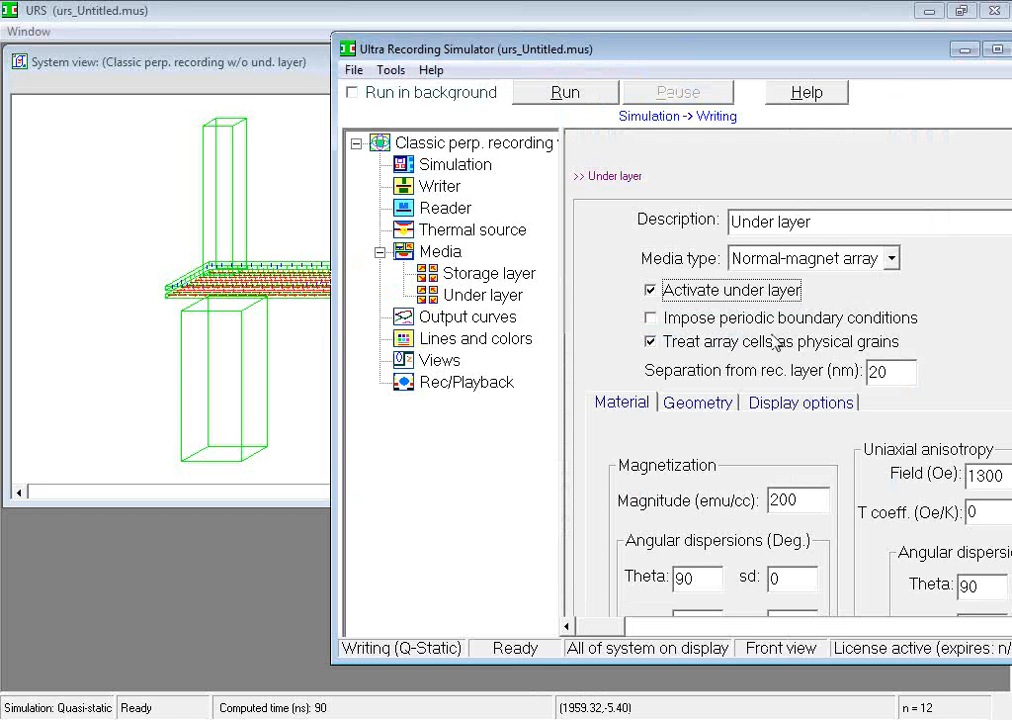
left_click(888, 260)
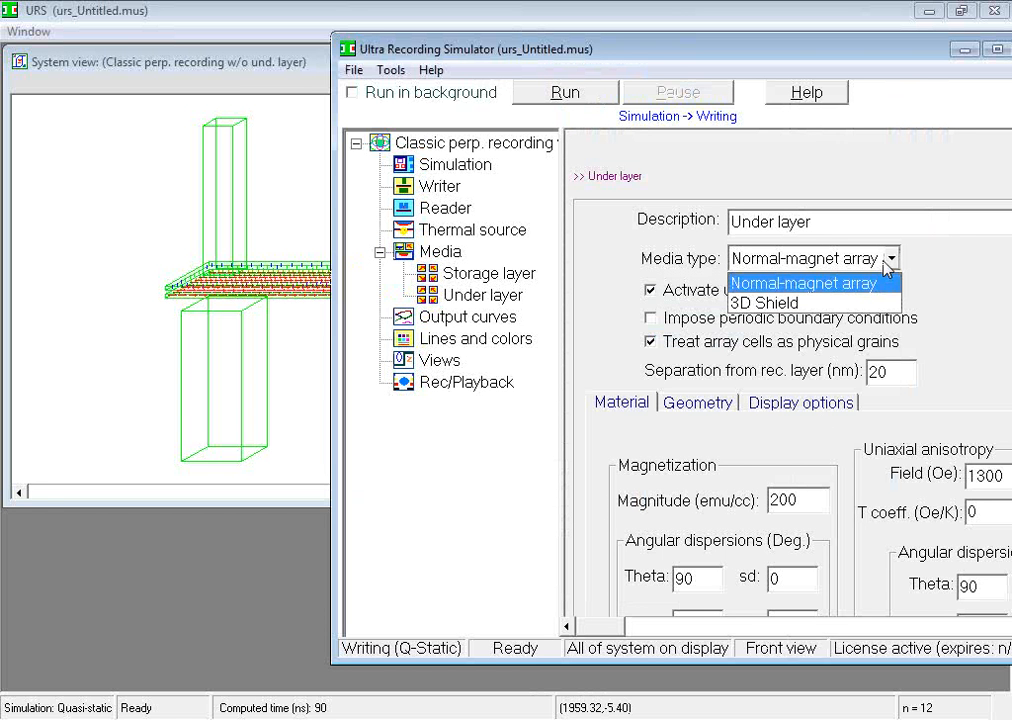
left_click(890, 283)
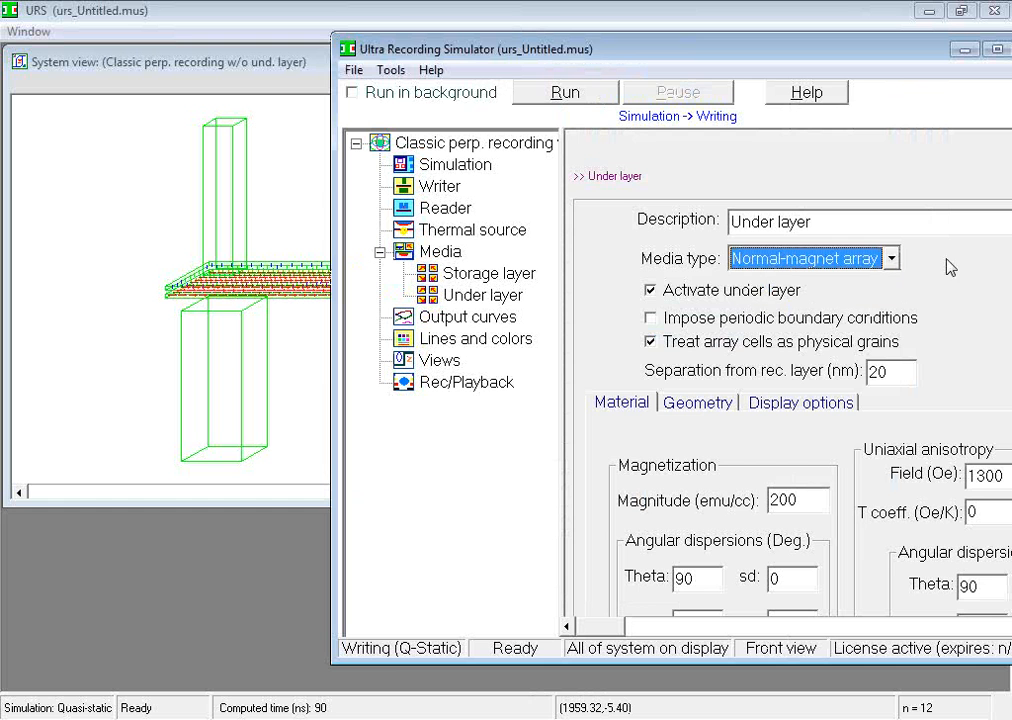
Deactivate the under layer, check the system view, and return to the simulator window
left_click(651, 291)
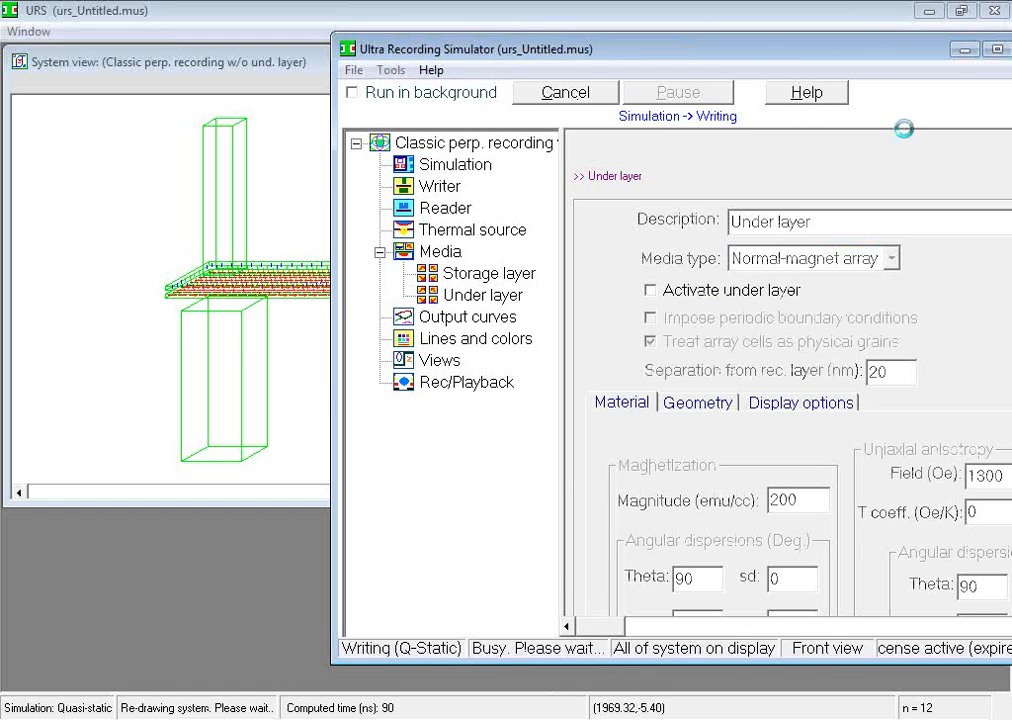
left_click(964, 50)
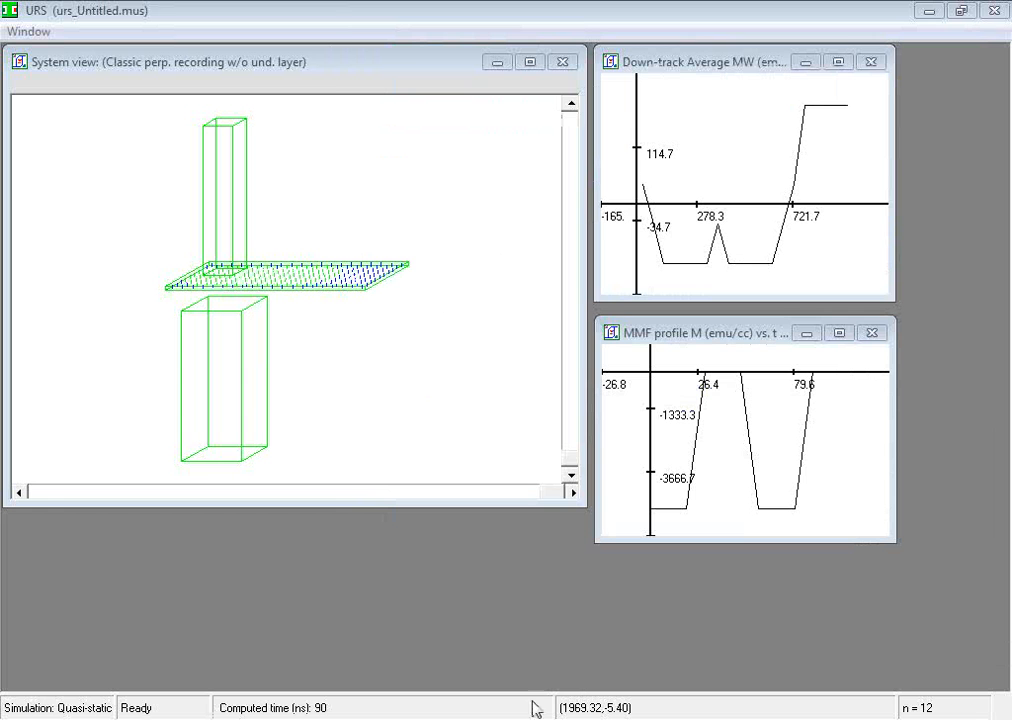
key("alt+Tab")
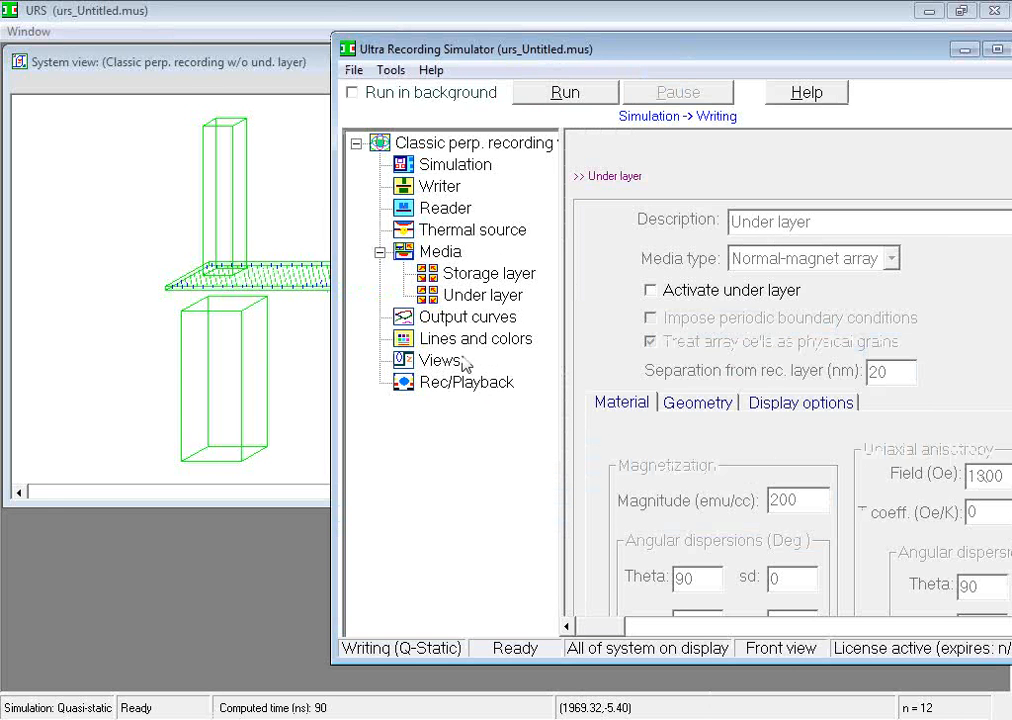
Review the output-curve choices and the components offered for line and color settings, keeping P1 pole selected
left_click(392, 318)
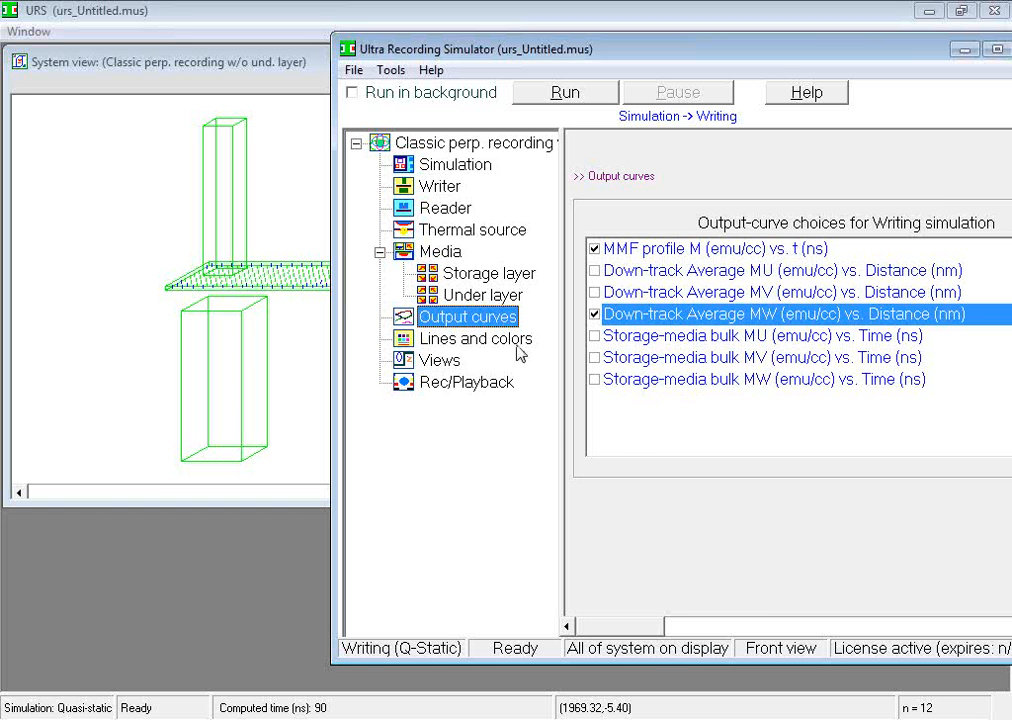
left_click(455, 339)
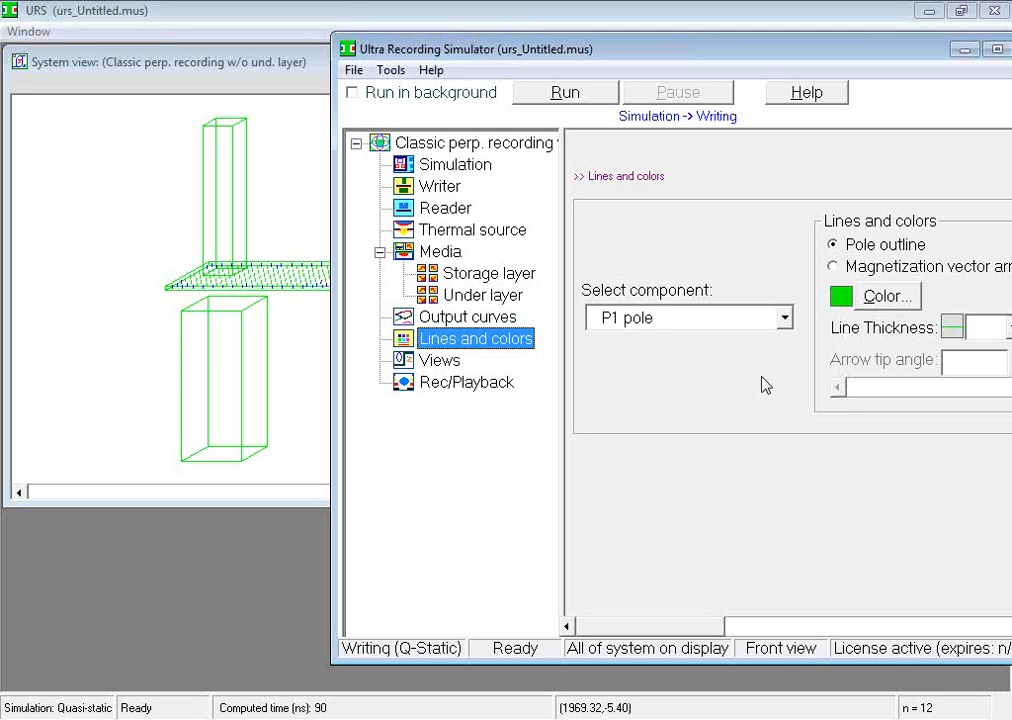
left_click(785, 318)
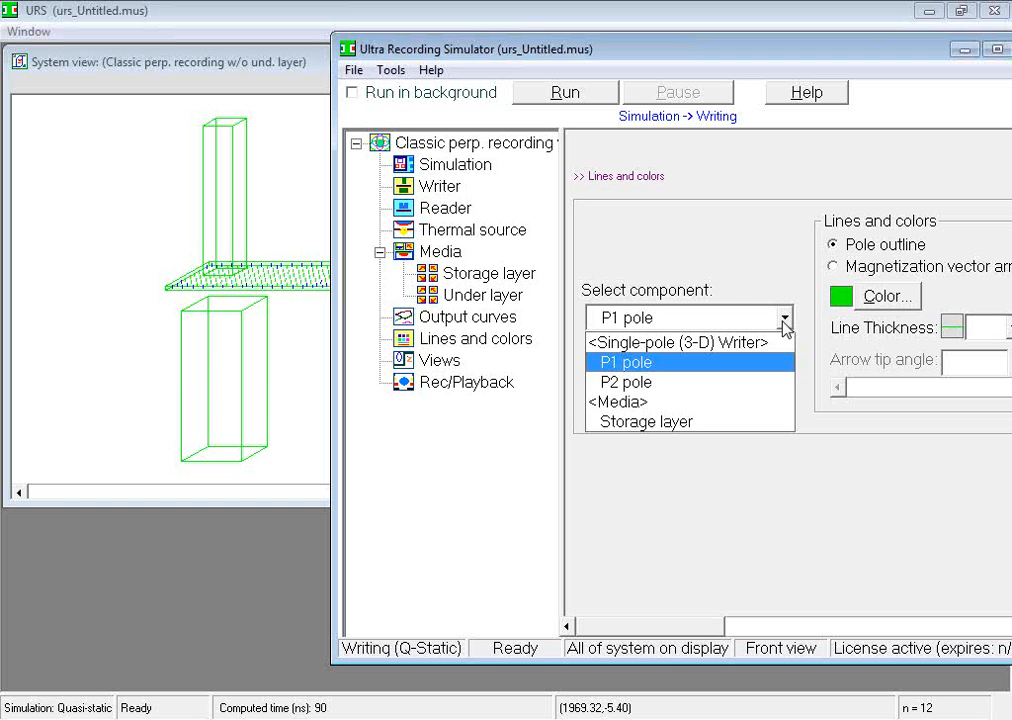
left_click(752, 517)
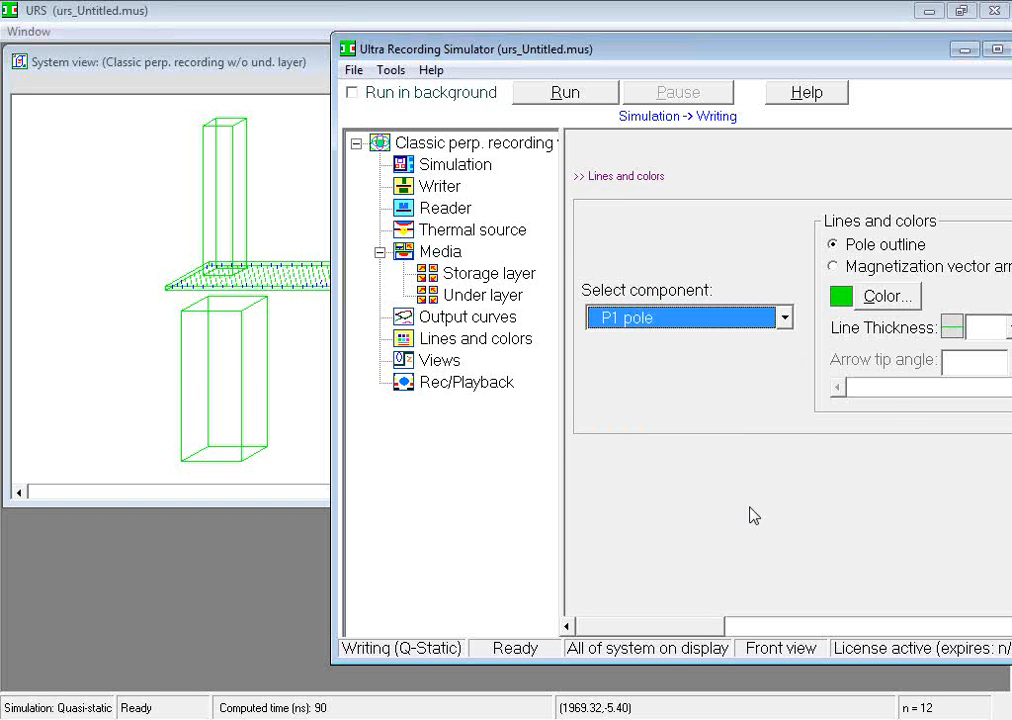
Review the Views settings and the available observation positions, keeping Front
left_click(425, 360)
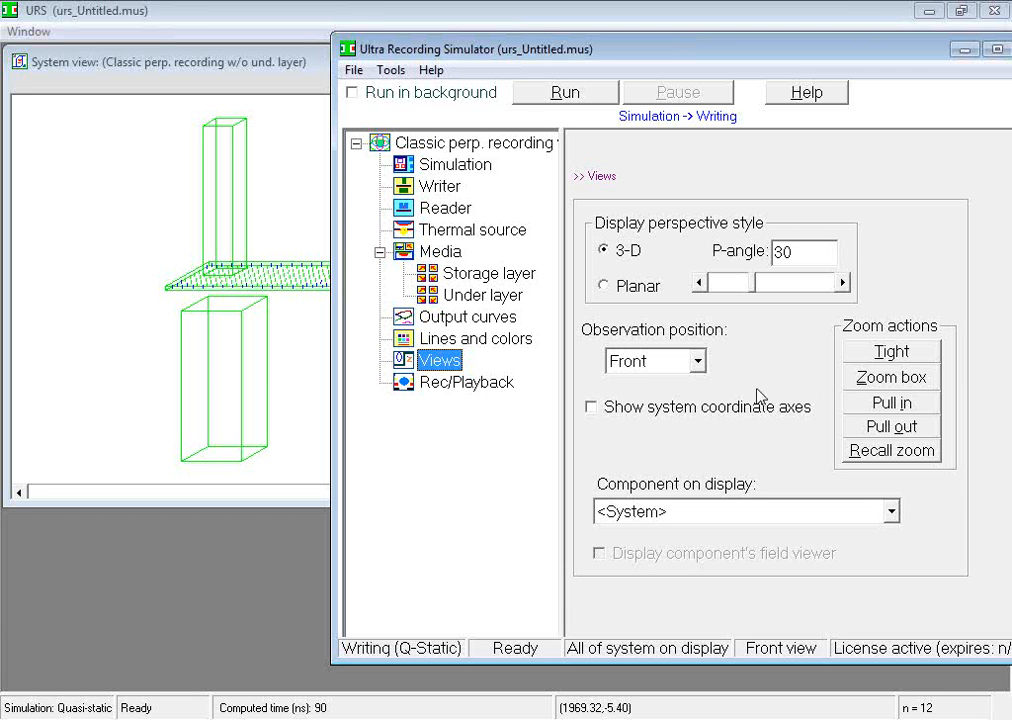
left_click(697, 362)
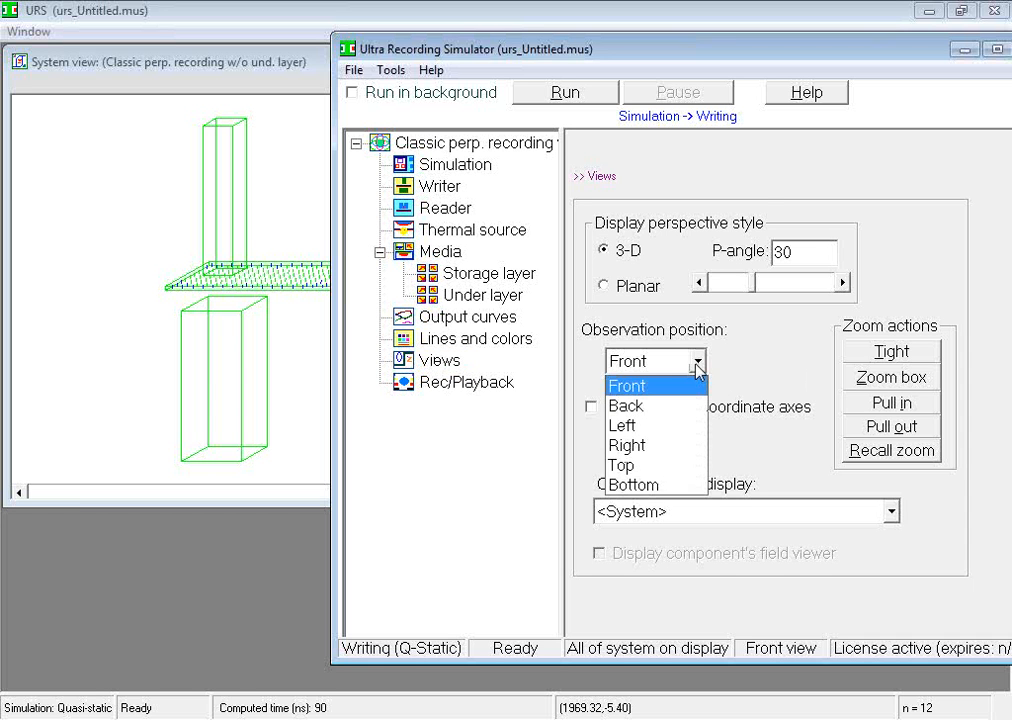
left_click(764, 368)
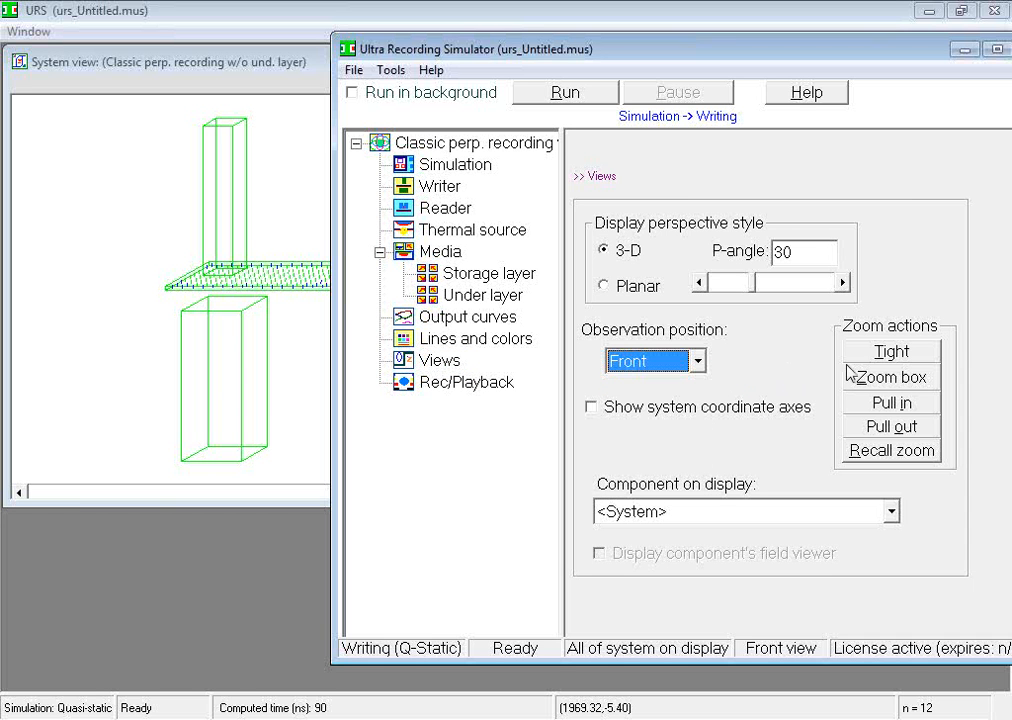
Isolate the media in the system view, and restore the display to the whole system
left_click(892, 512)
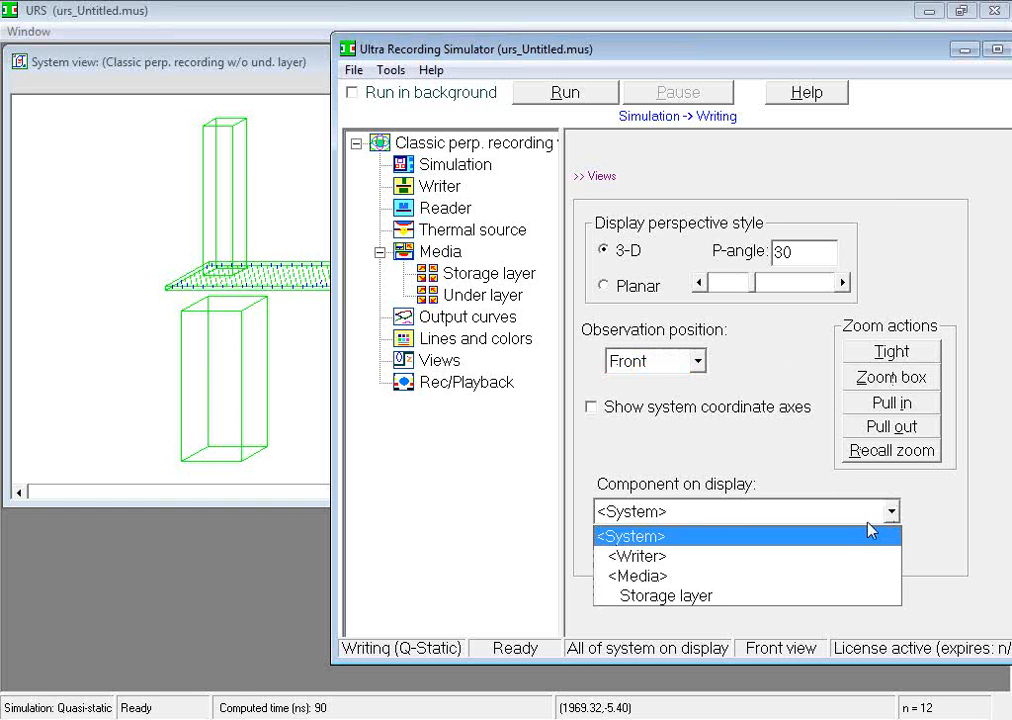
left_click(829, 577)
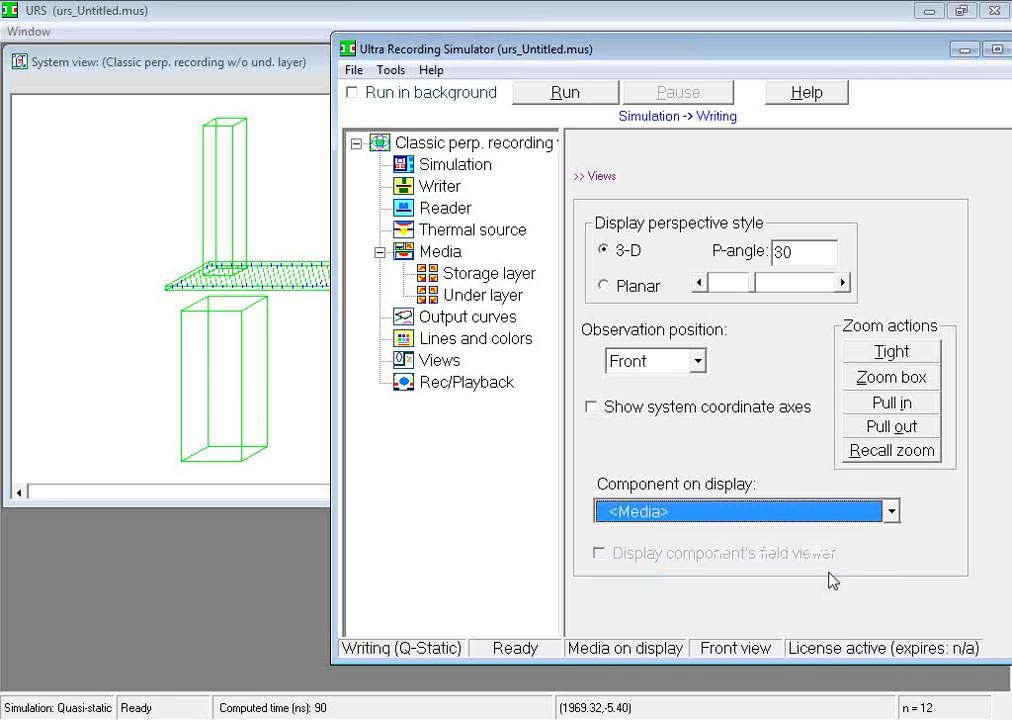
left_click(892, 512)
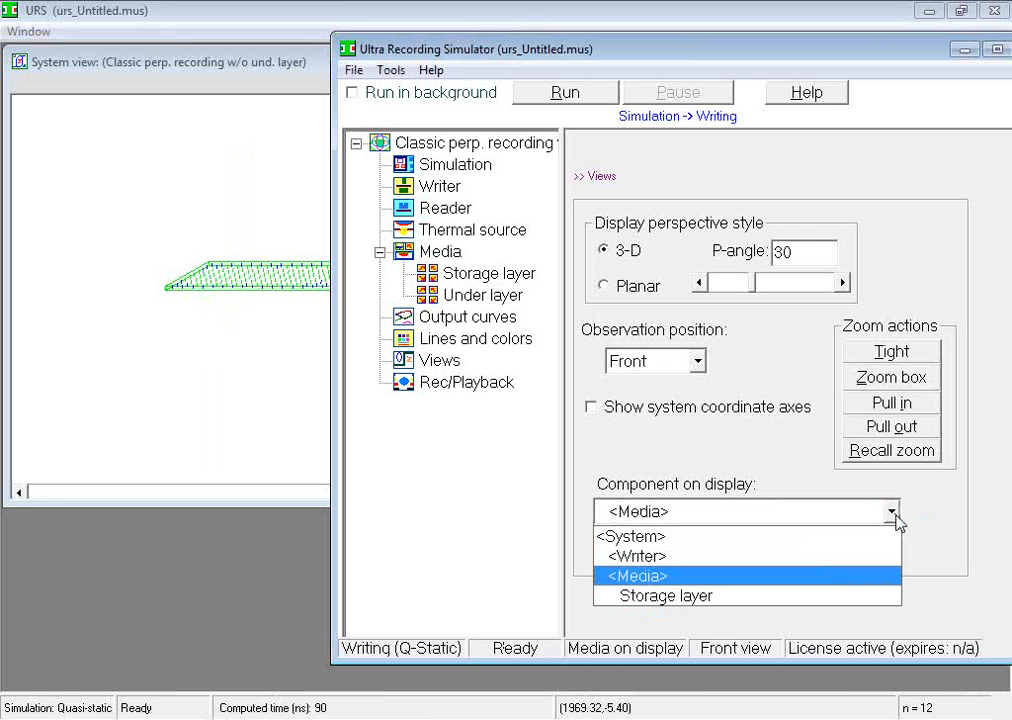
left_click(707, 537)
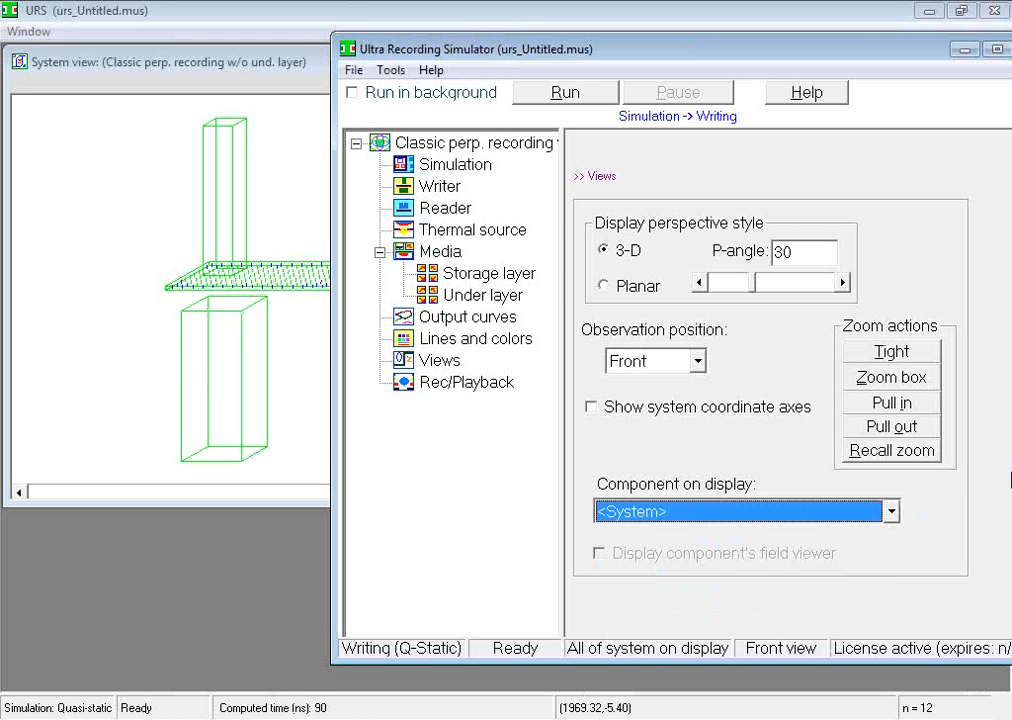
Review the Rec/Playback settings, read their help page, and close the help
left_click(483, 388)
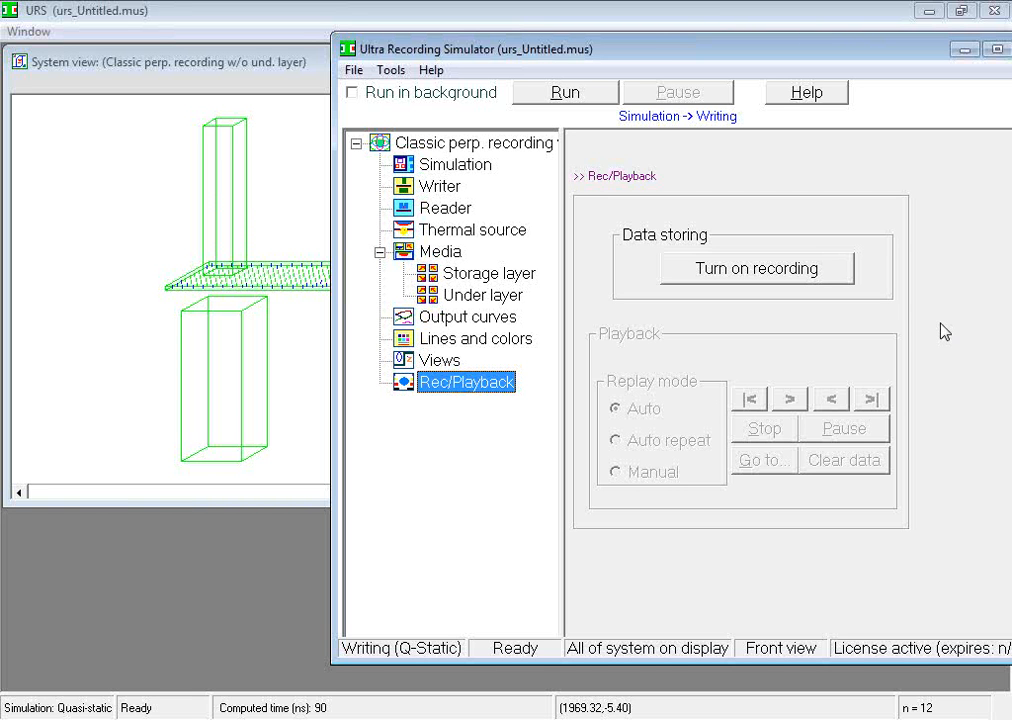
left_click(827, 96)
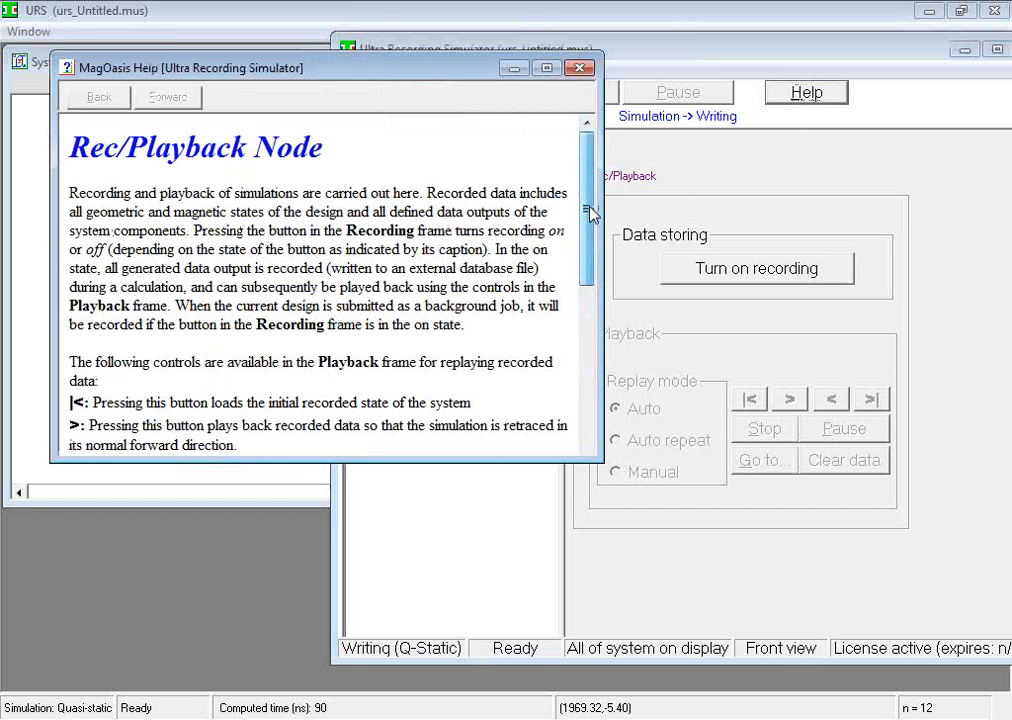
left_click_drag(592, 210, 591, 150)
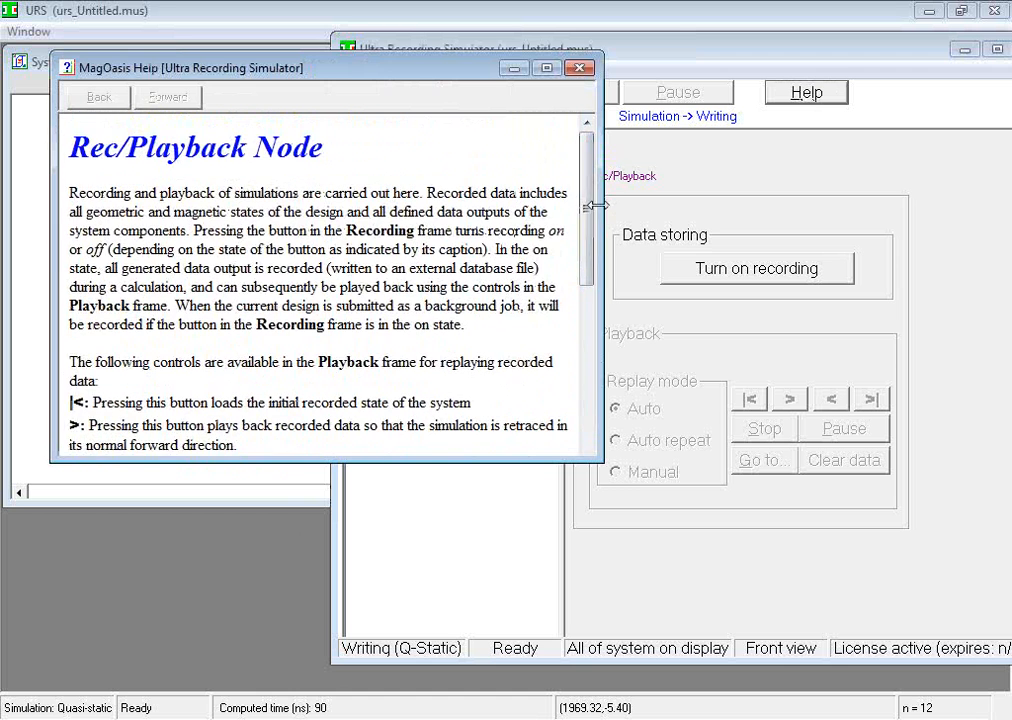
left_click(580, 68)
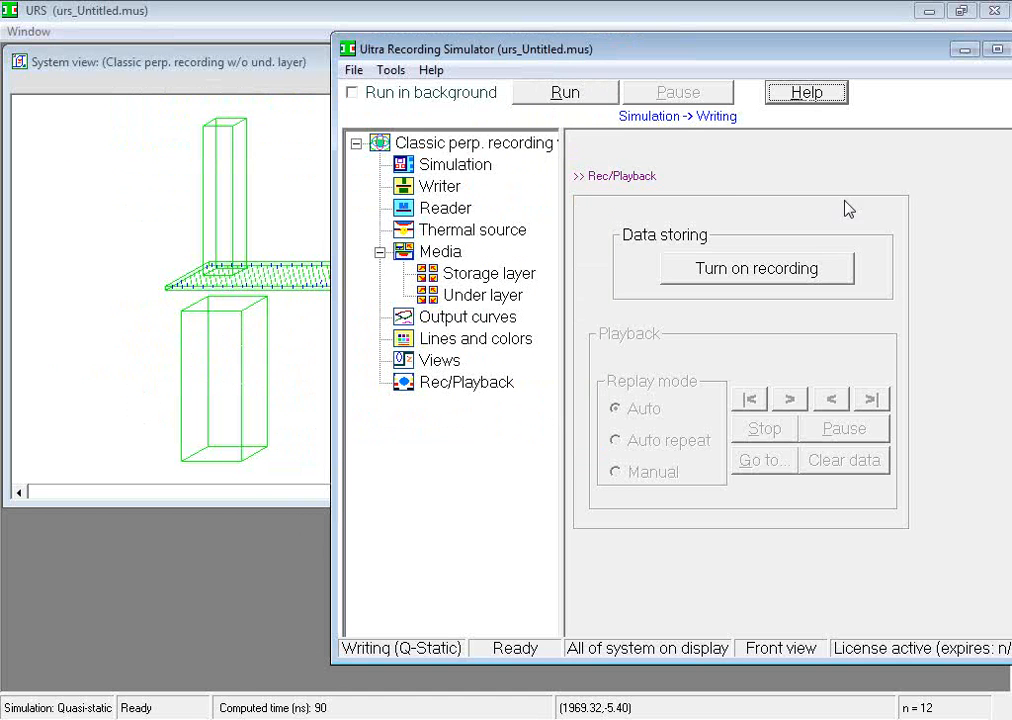
Browse the simulator's file, tool and help commands without running any
left_click(355, 71)
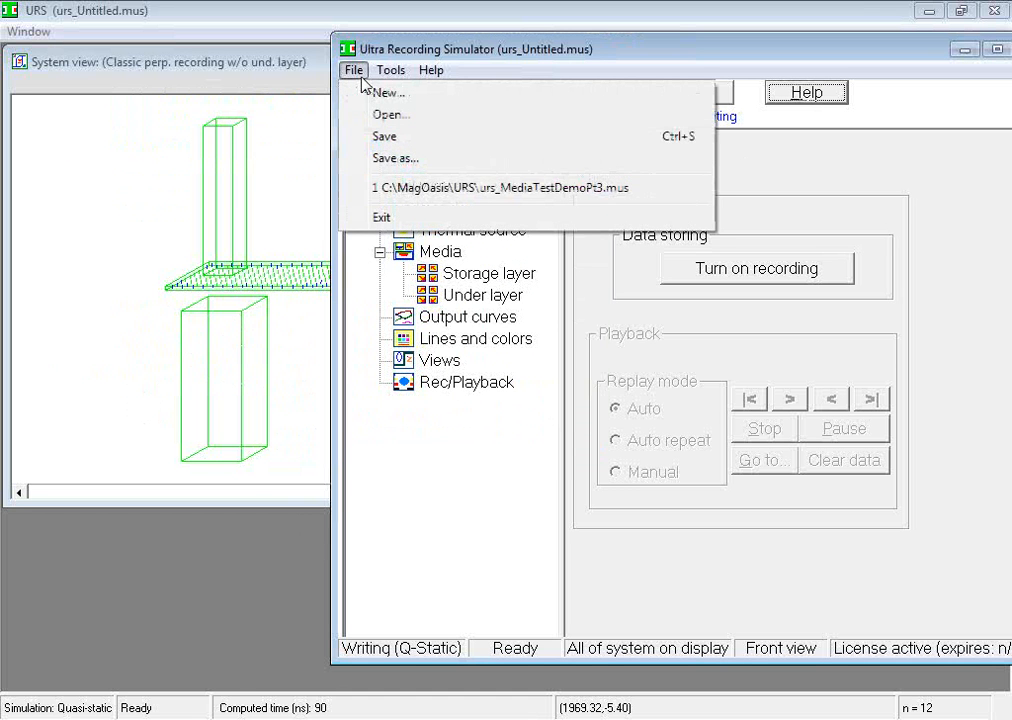
mouse_move(404, 76)
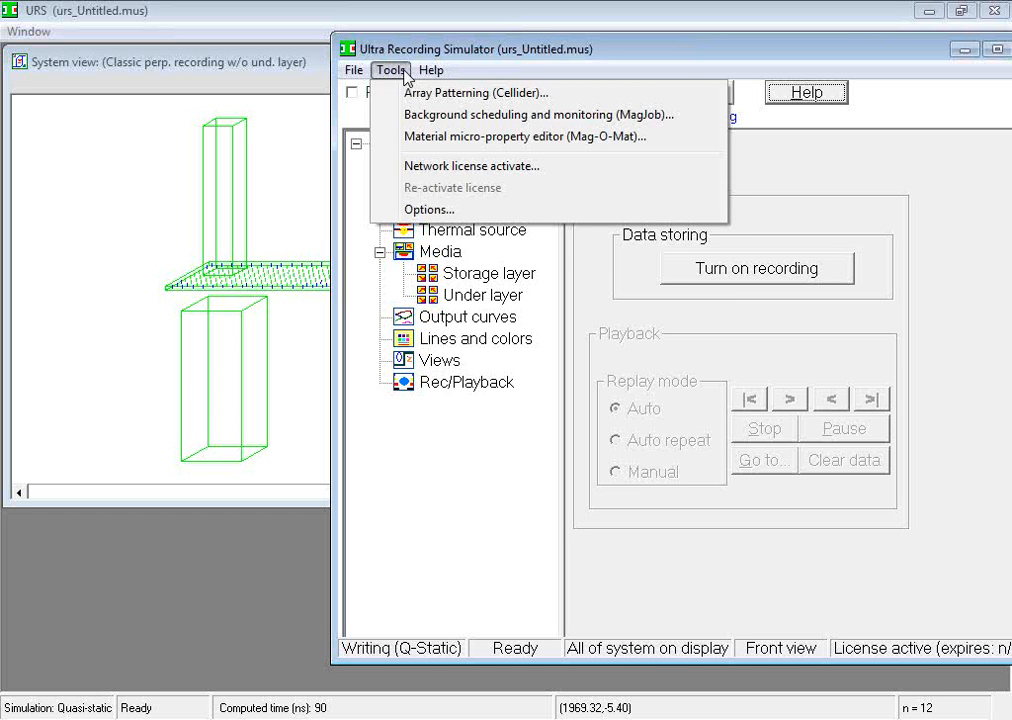
mouse_move(440, 71)
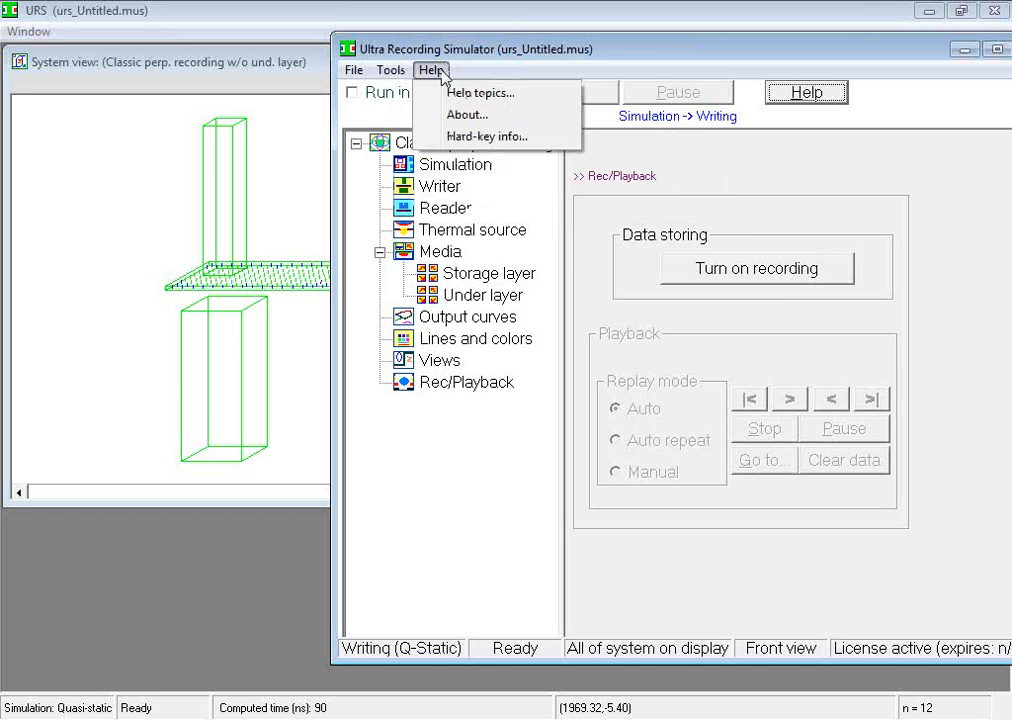
left_click(884, 10)
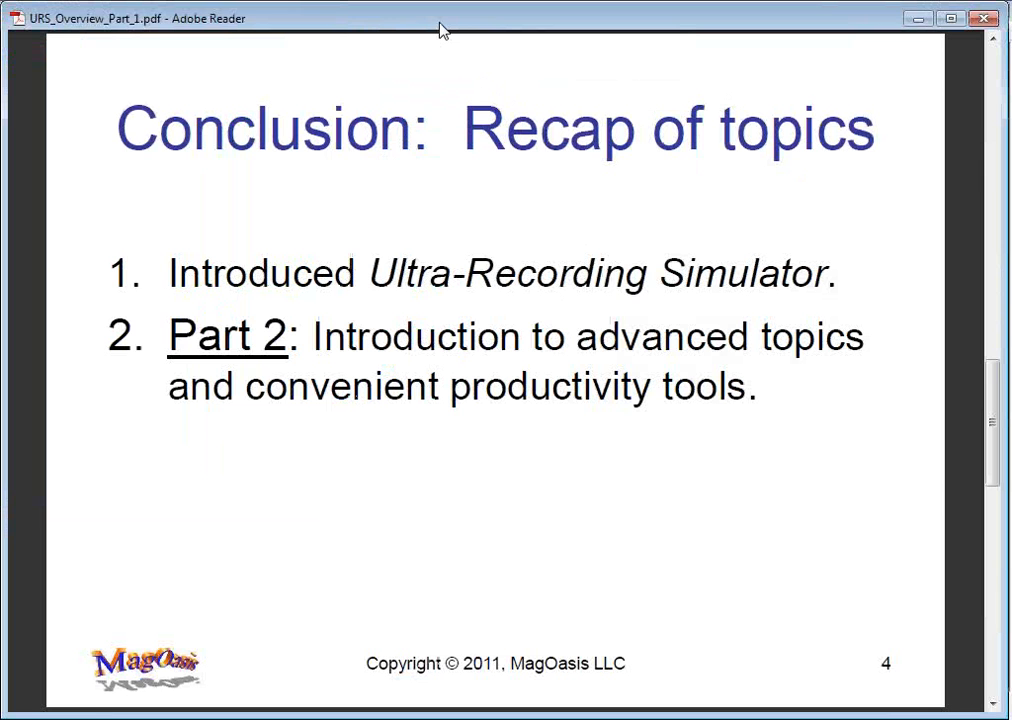
key("Page_Down")
key("Page_Up")
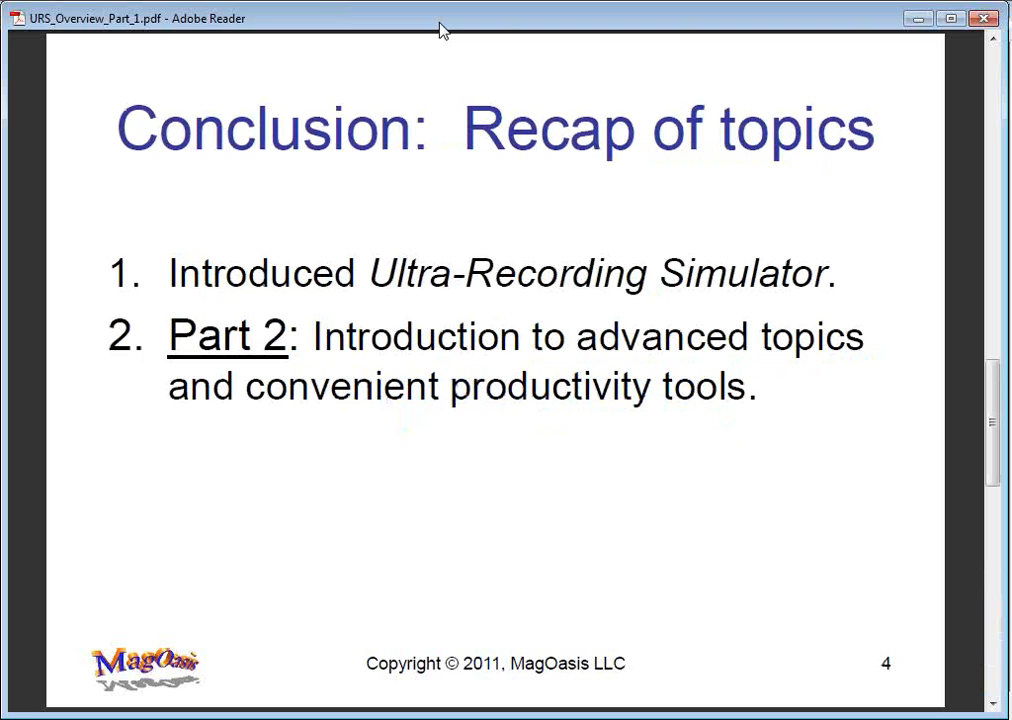